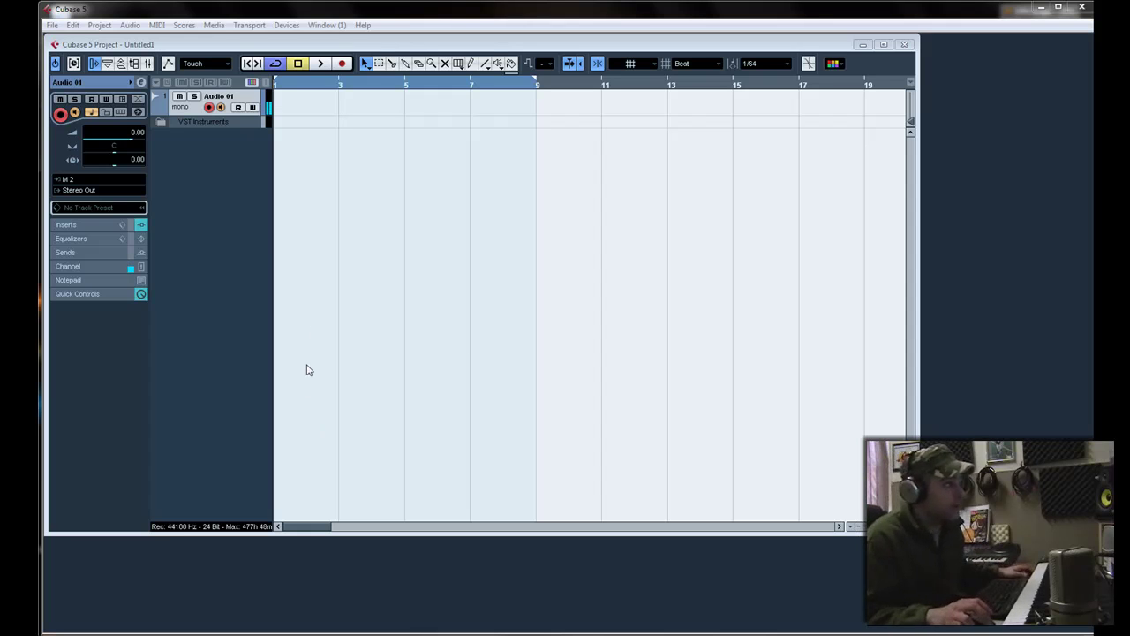
Bring the project forward and show the VST Instruments rack (F11)
click(206, 199)
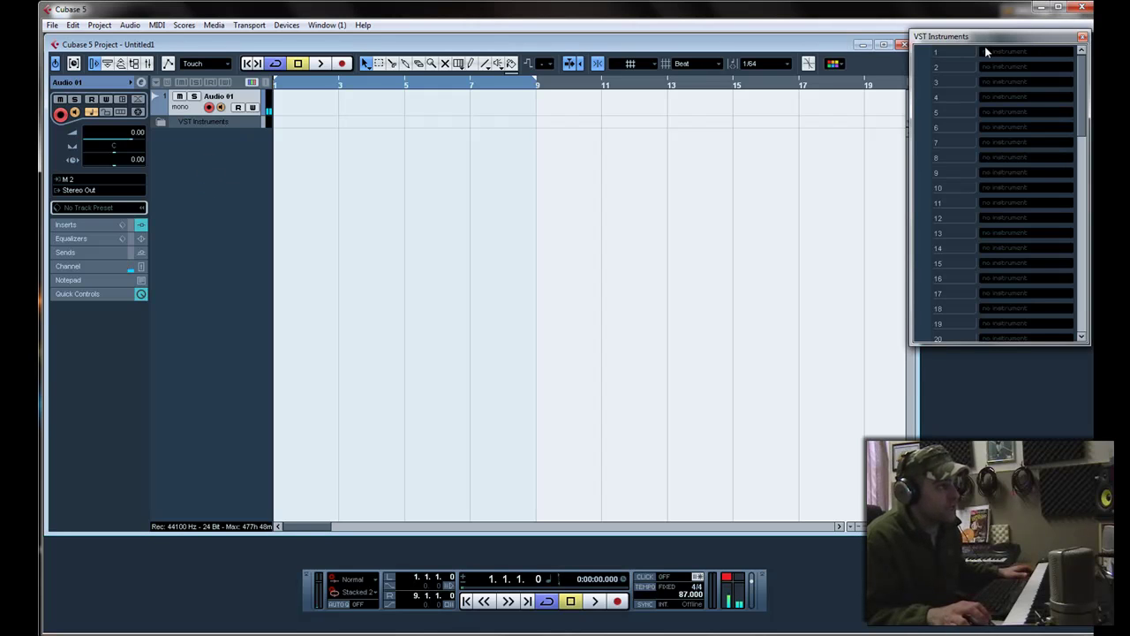
drag(985, 46, 985, 46)
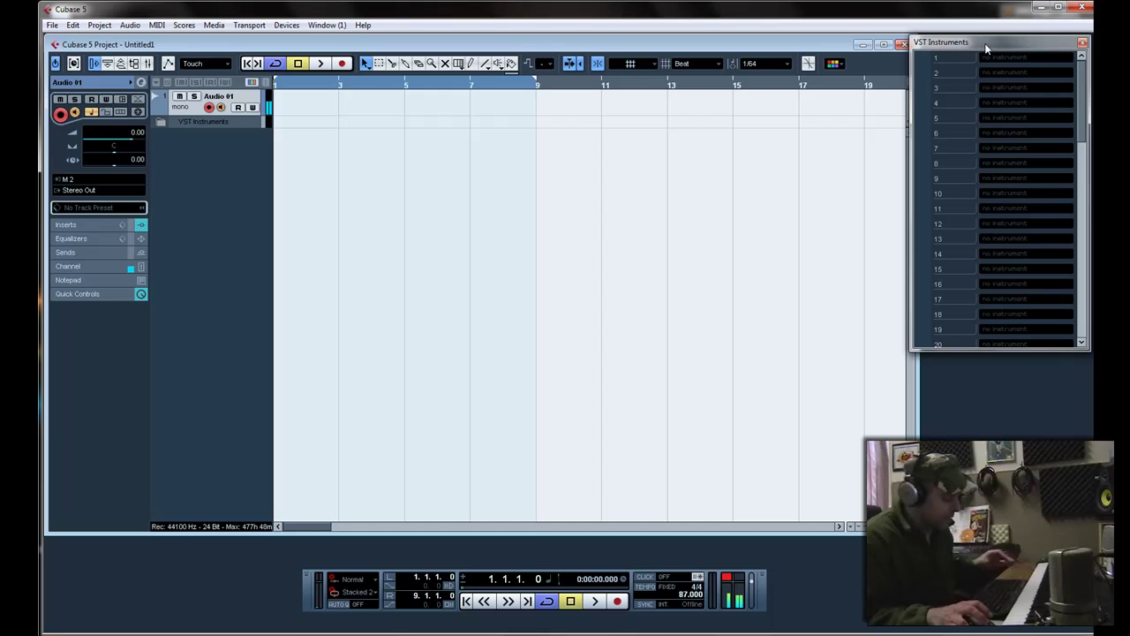
key(F11)
key(F11)
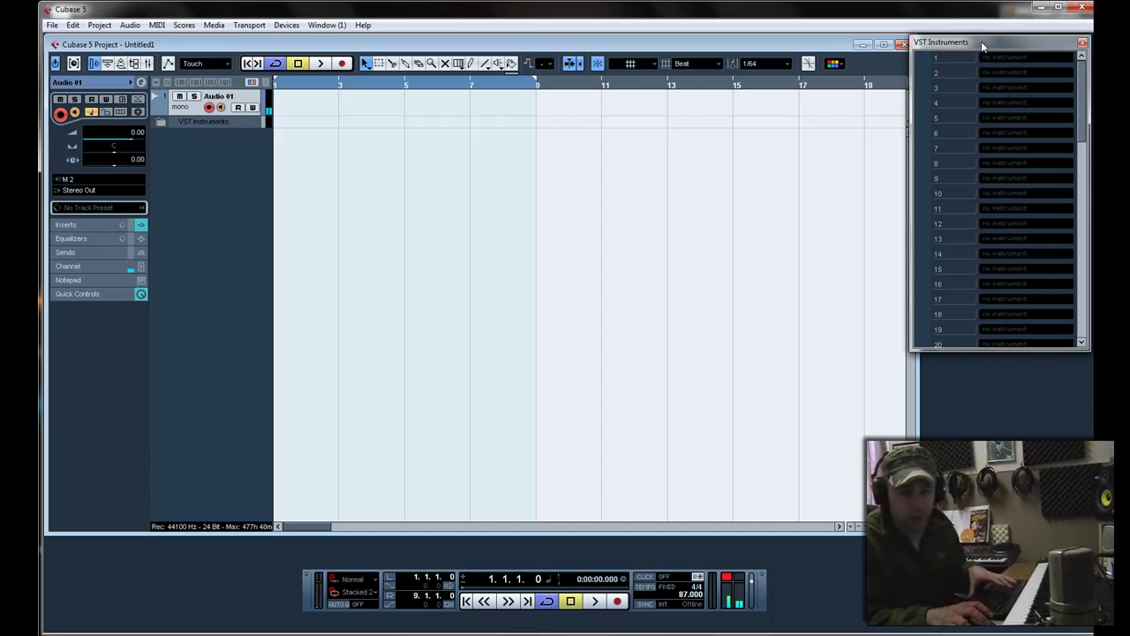
click(288, 25)
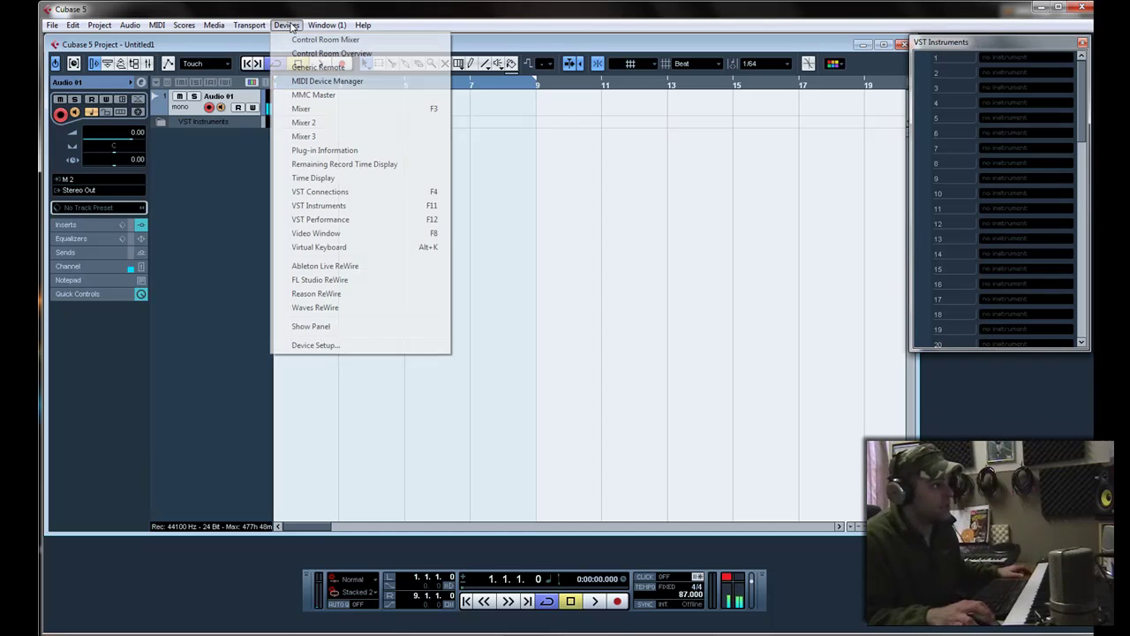
click(321, 210)
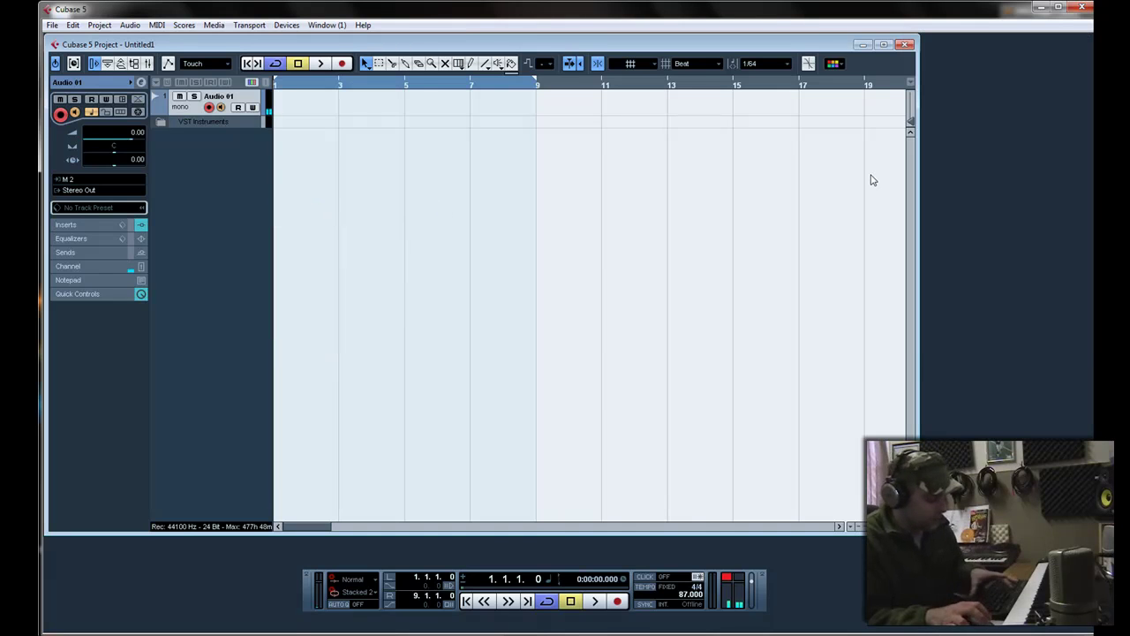
key(F11)
Load SampleTank2.x into VST instrument slot 1, bringing up the create-MIDI-track prompt
click(1019, 54)
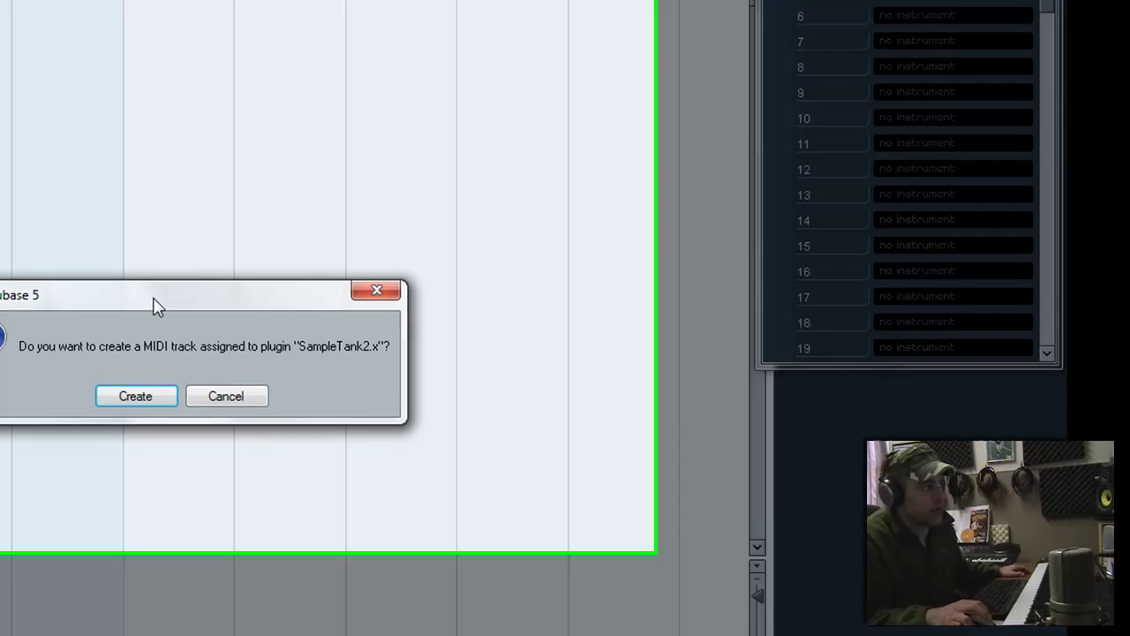
drag(151, 303, 126, 186)
drag(409, 258, 432, 255)
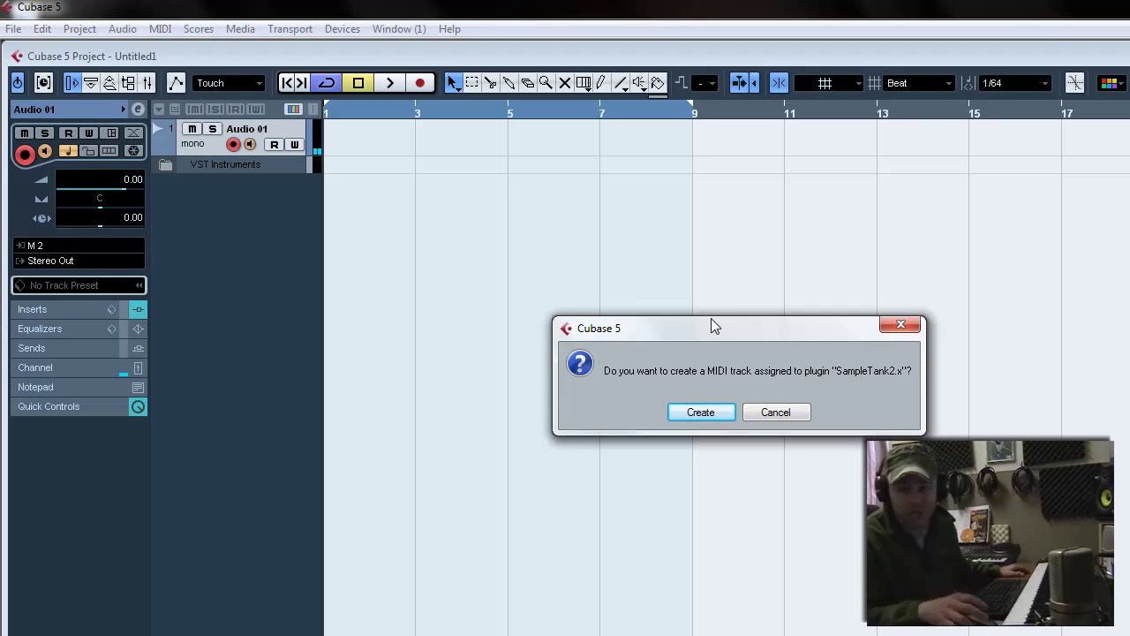
Decline the automatic MIDI track and reposition the SampleTank 2 window
click(770, 412)
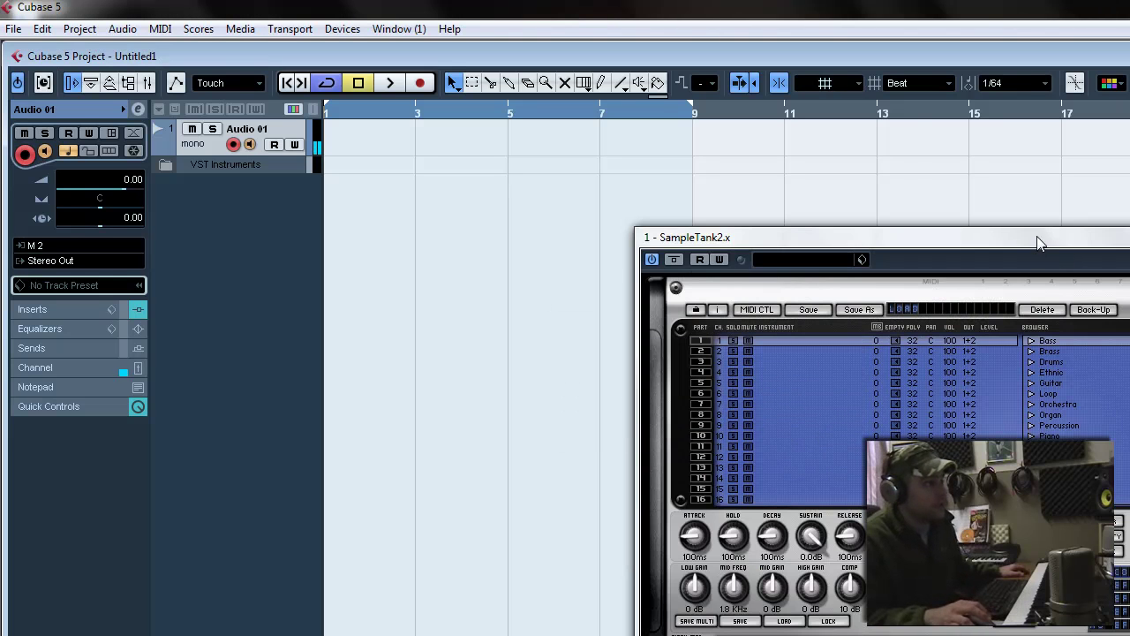
drag(1039, 242, 990, 216)
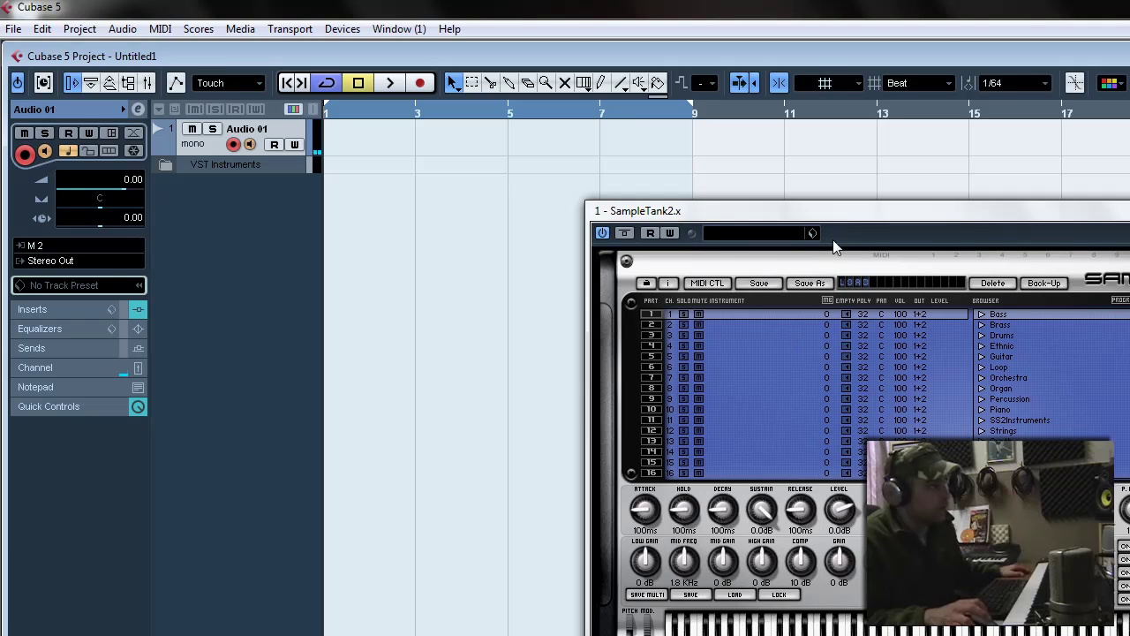
drag(850, 215, 842, 215)
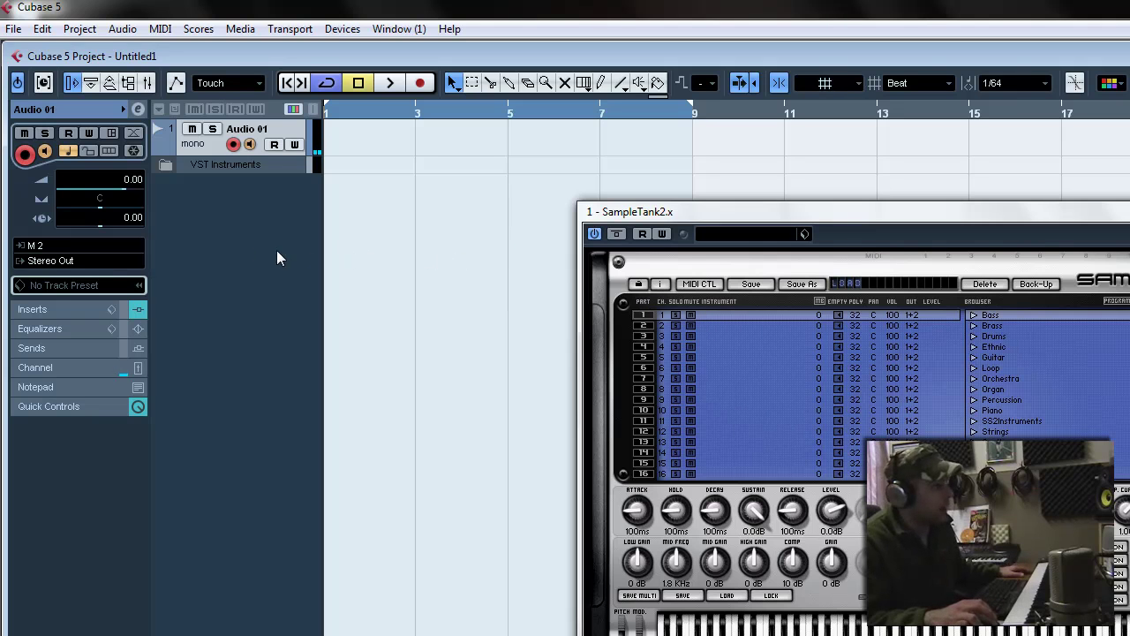
Add four MIDI tracks, MIDI 01 through MIDI 04, from the track list
right_click(234, 232)
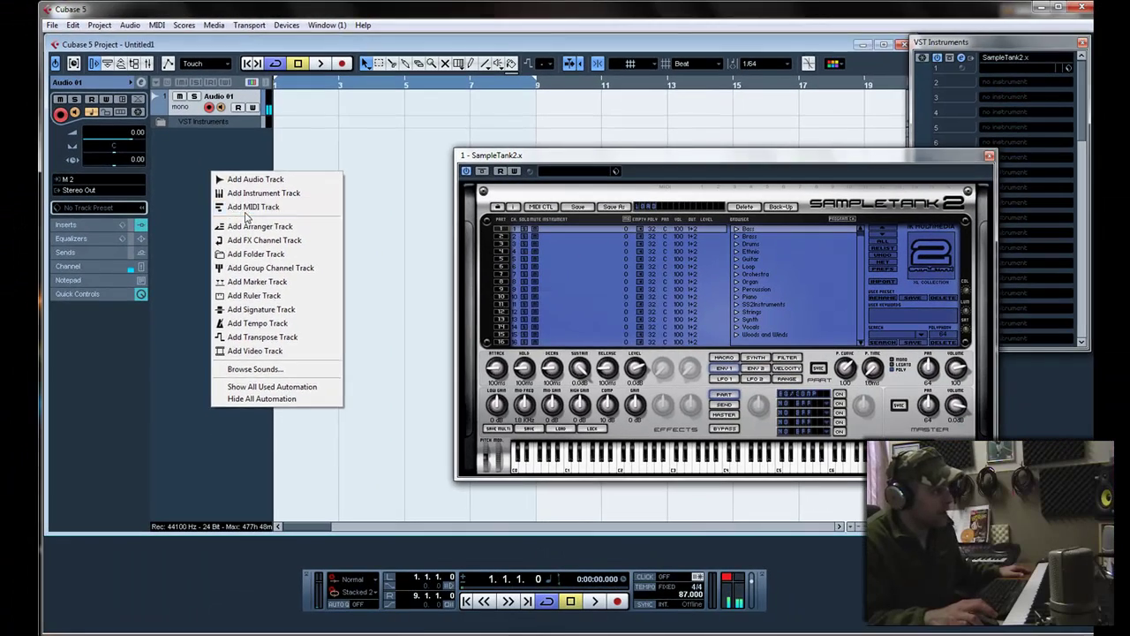
click(257, 225)
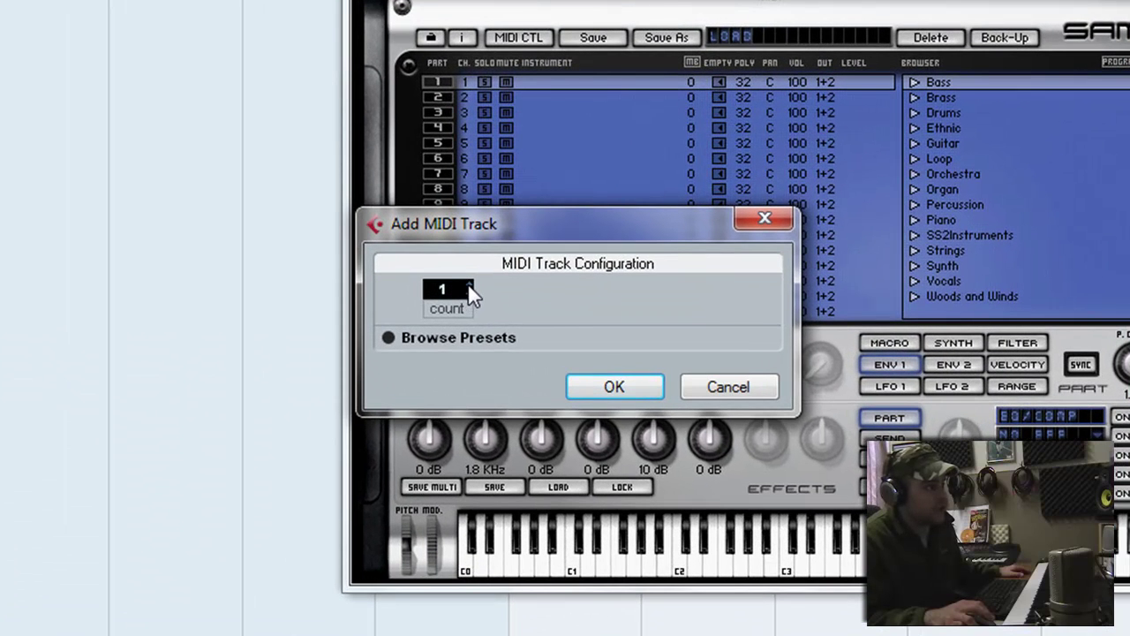
click(467, 282)
click(467, 283)
click(467, 282)
click(467, 283)
click(469, 293)
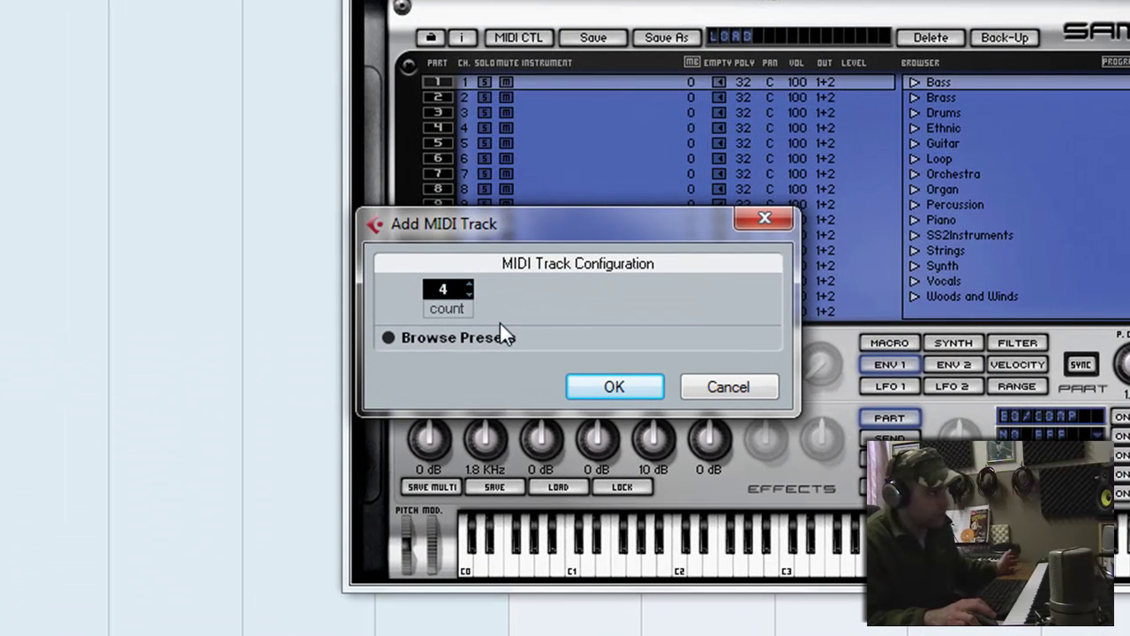
click(631, 386)
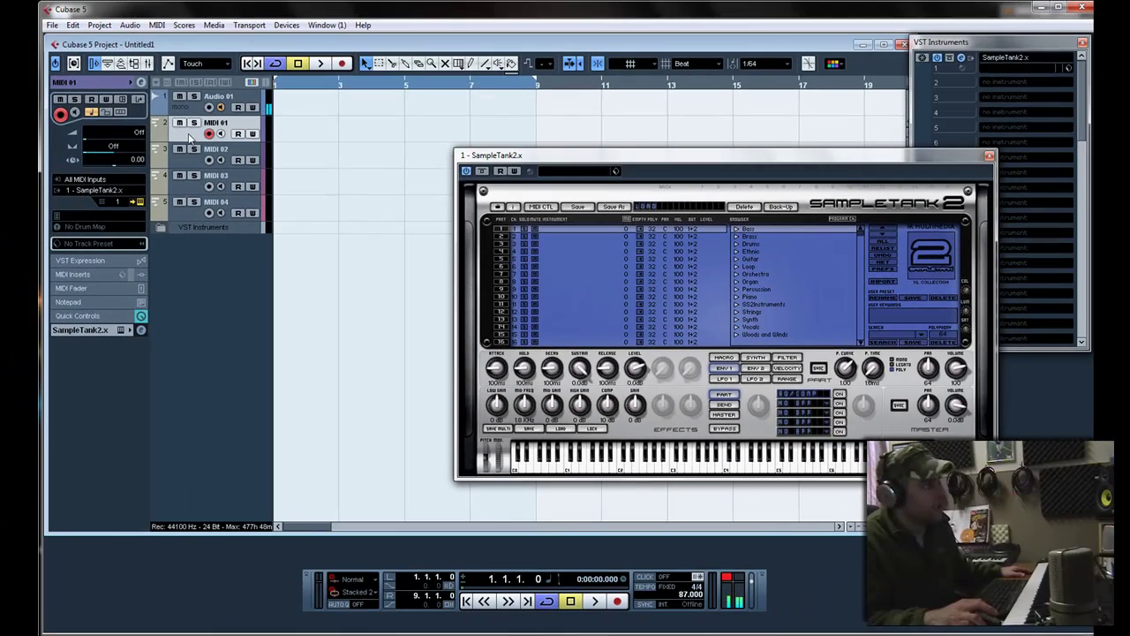
Keep MIDI 01's output routed to 1 - SampleTank2.x
click(188, 164)
click(189, 189)
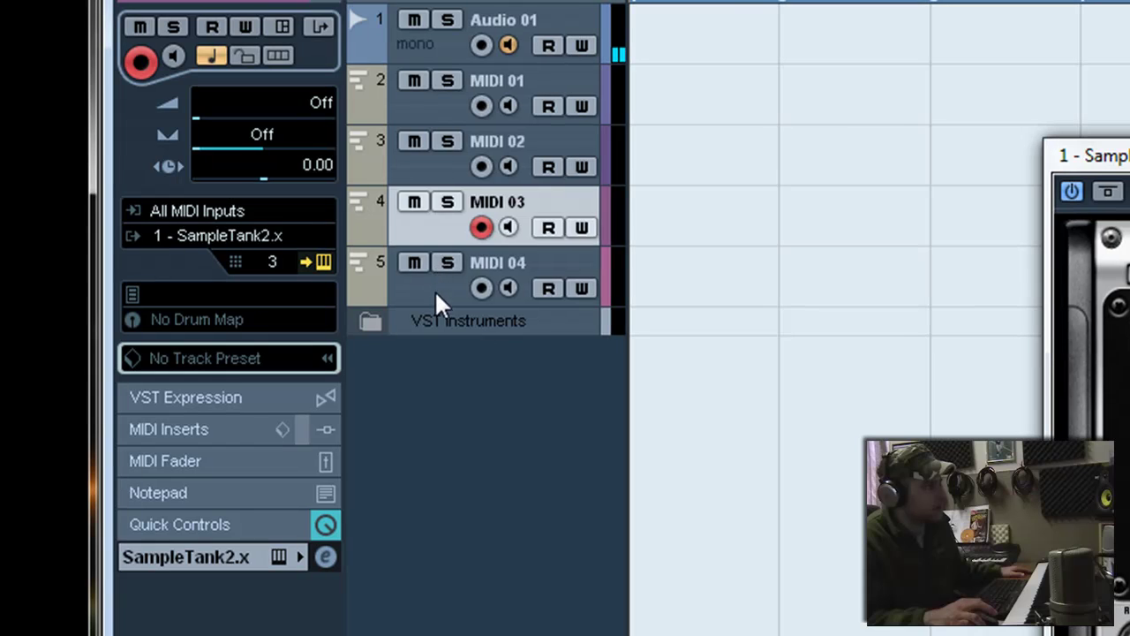
click(189, 214)
click(446, 111)
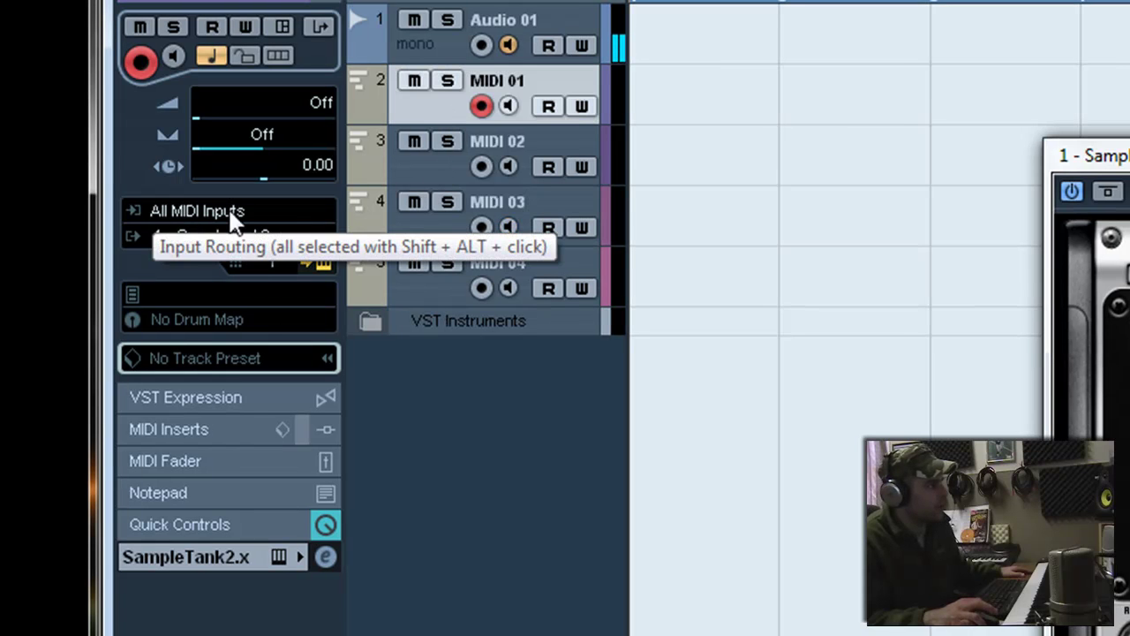
click(221, 234)
click(234, 311)
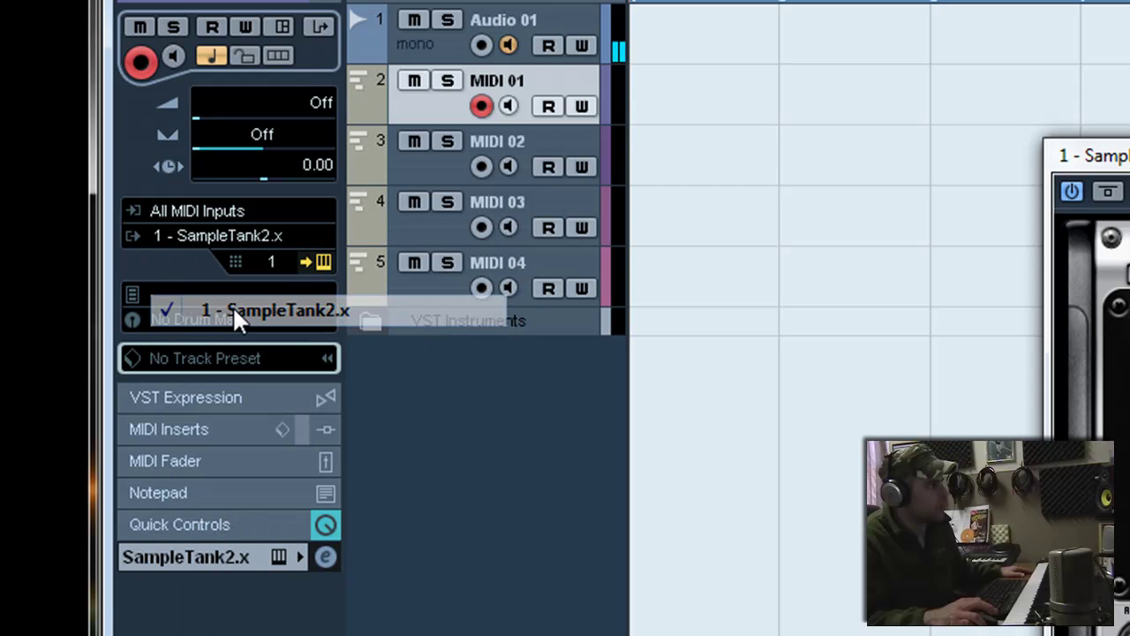
Route the outputs of MIDI 02, MIDI 03 and MIDI 04 to SampleTank2.x
click(420, 177)
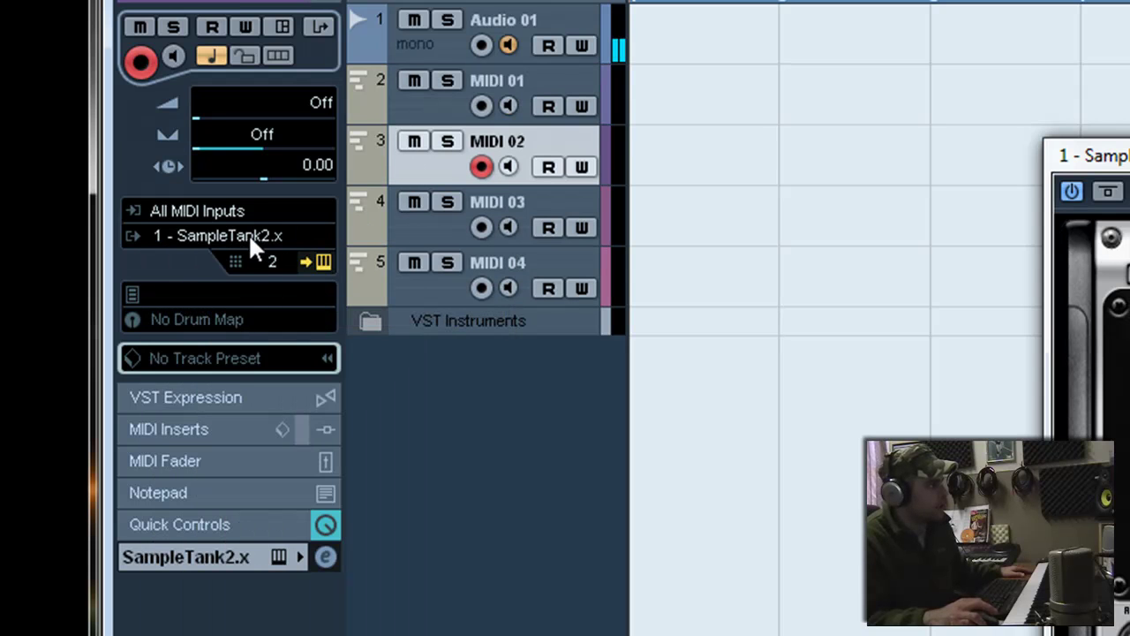
click(248, 233)
click(262, 310)
click(427, 237)
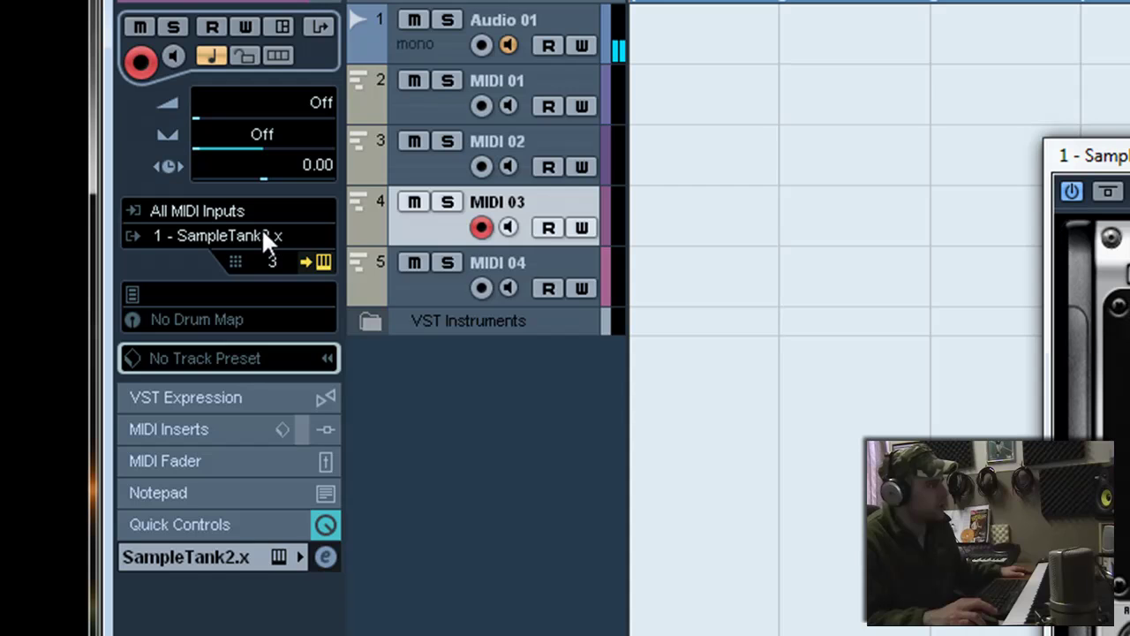
click(261, 231)
click(282, 311)
click(416, 284)
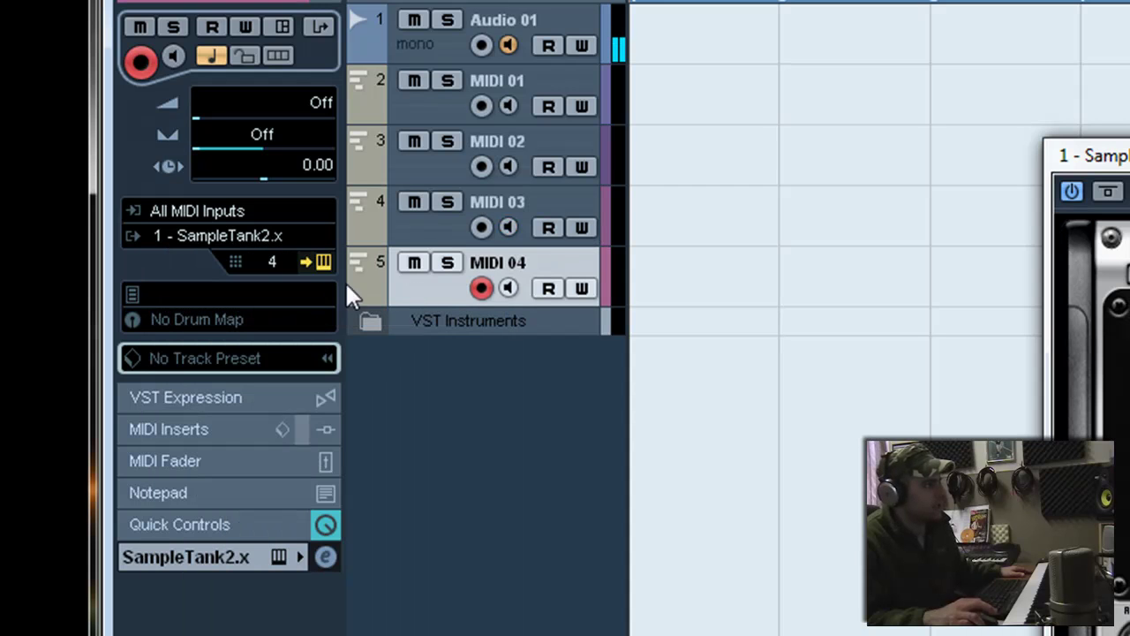
click(251, 236)
click(280, 311)
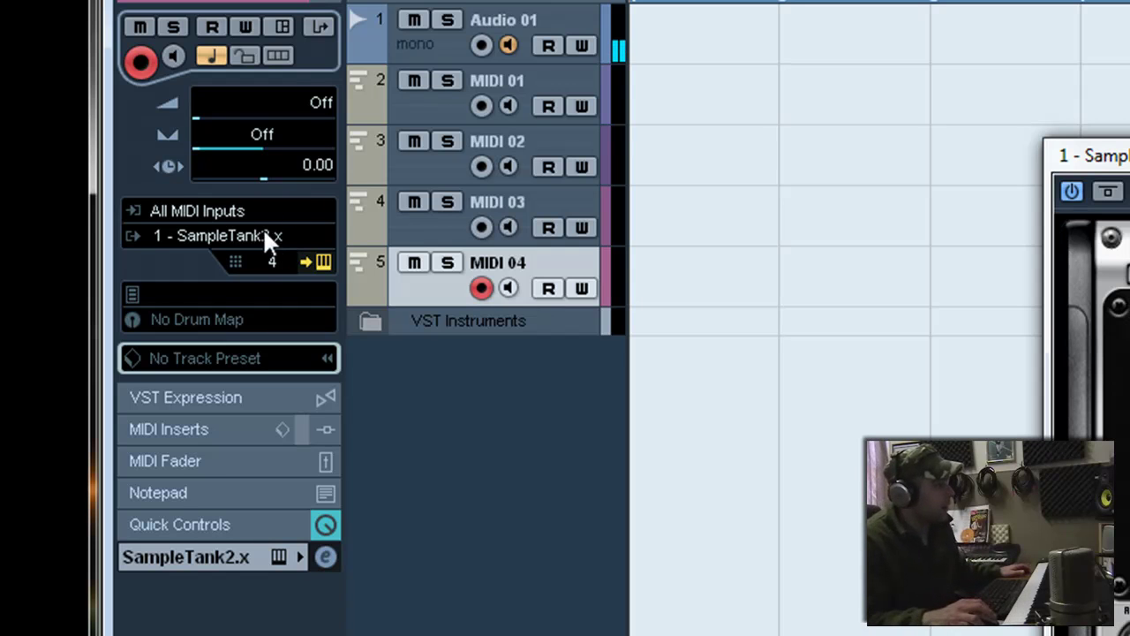
Check the tracks' MIDI channels, keeping MIDI 02 on channel 2
click(414, 113)
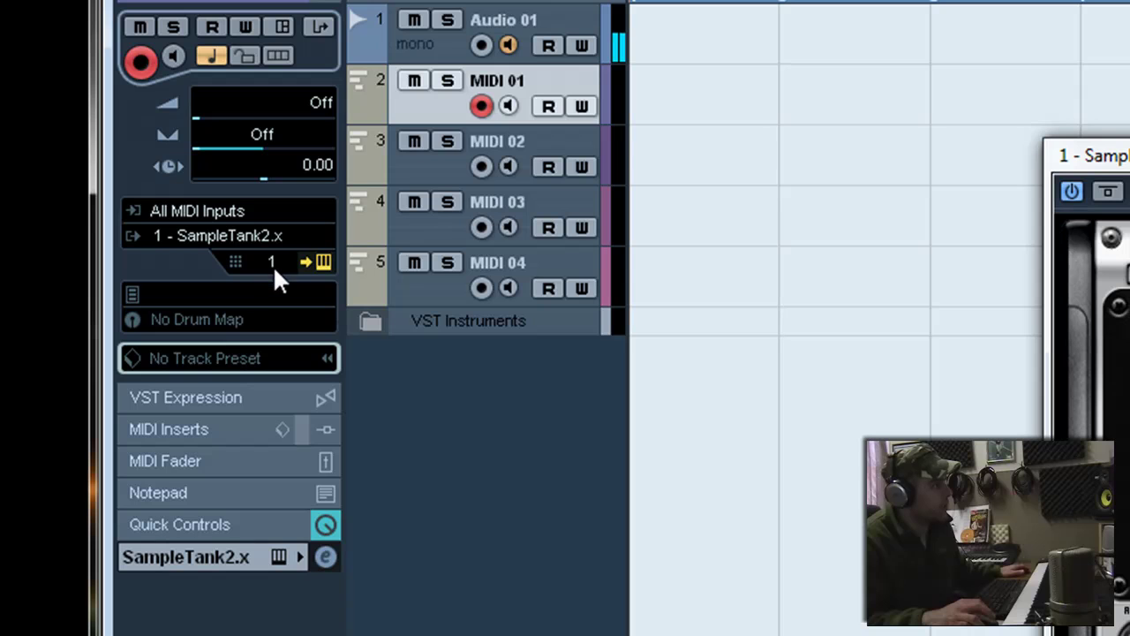
click(421, 181)
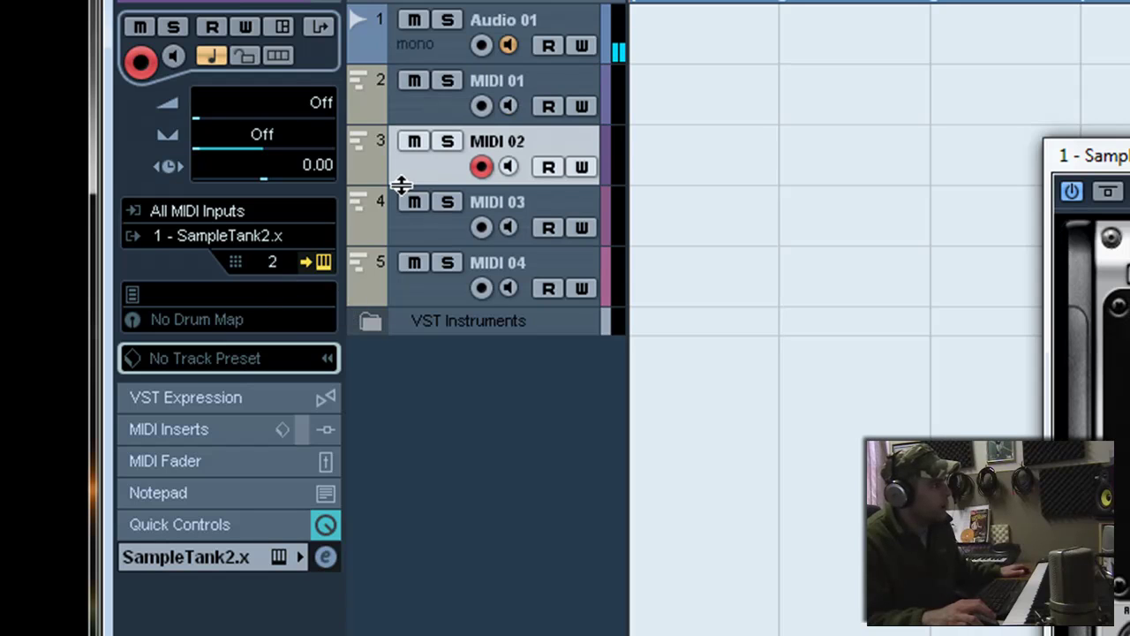
click(274, 262)
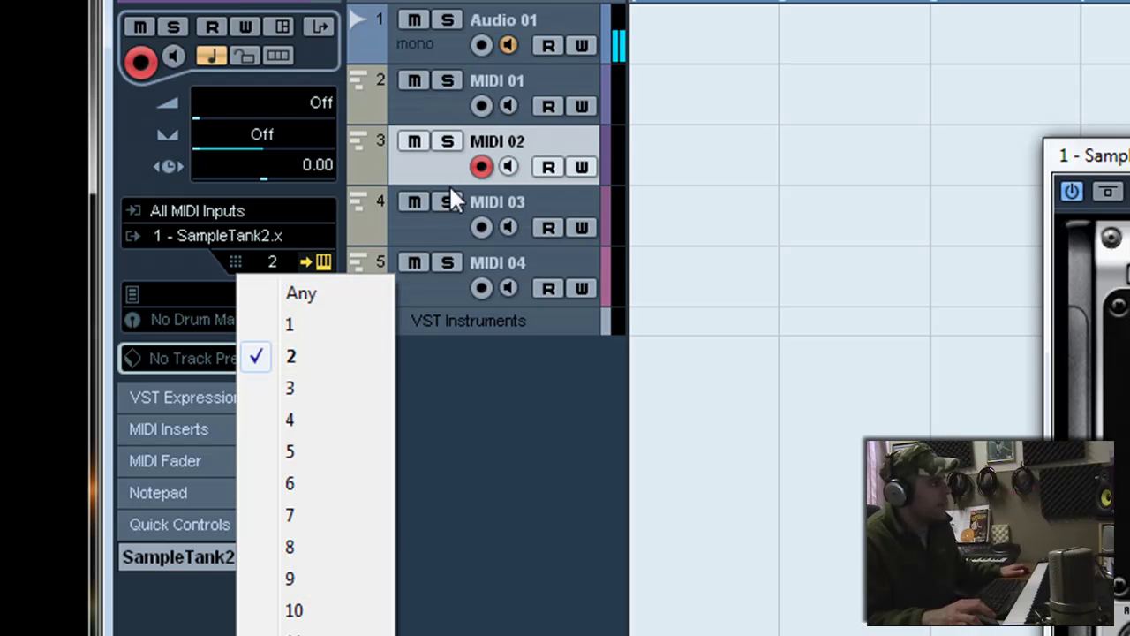
click(428, 219)
click(412, 230)
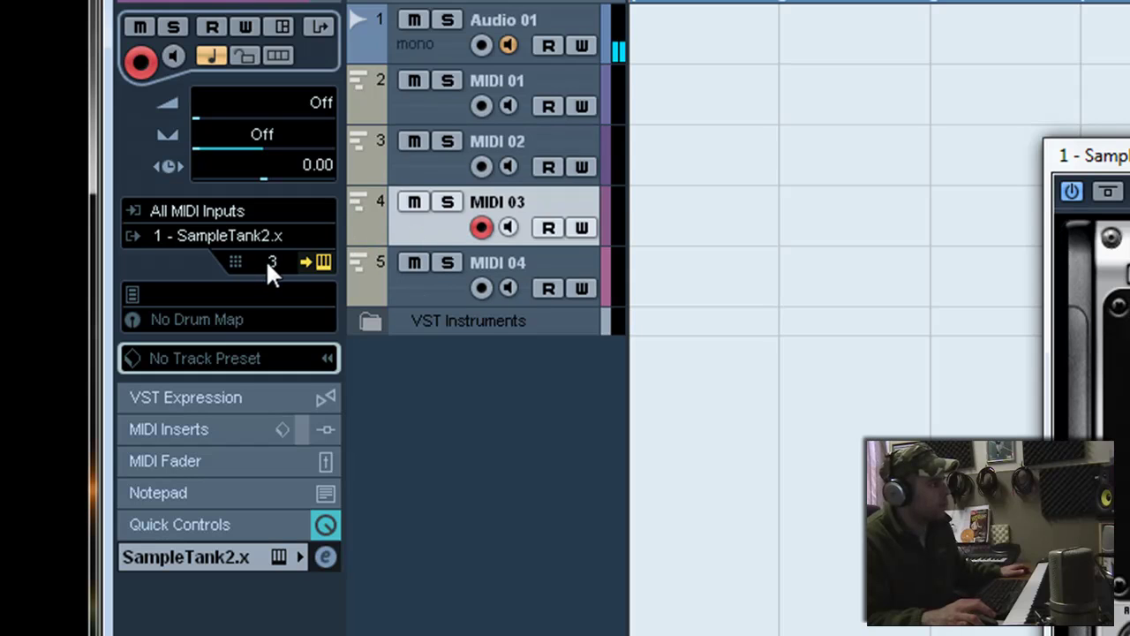
click(383, 277)
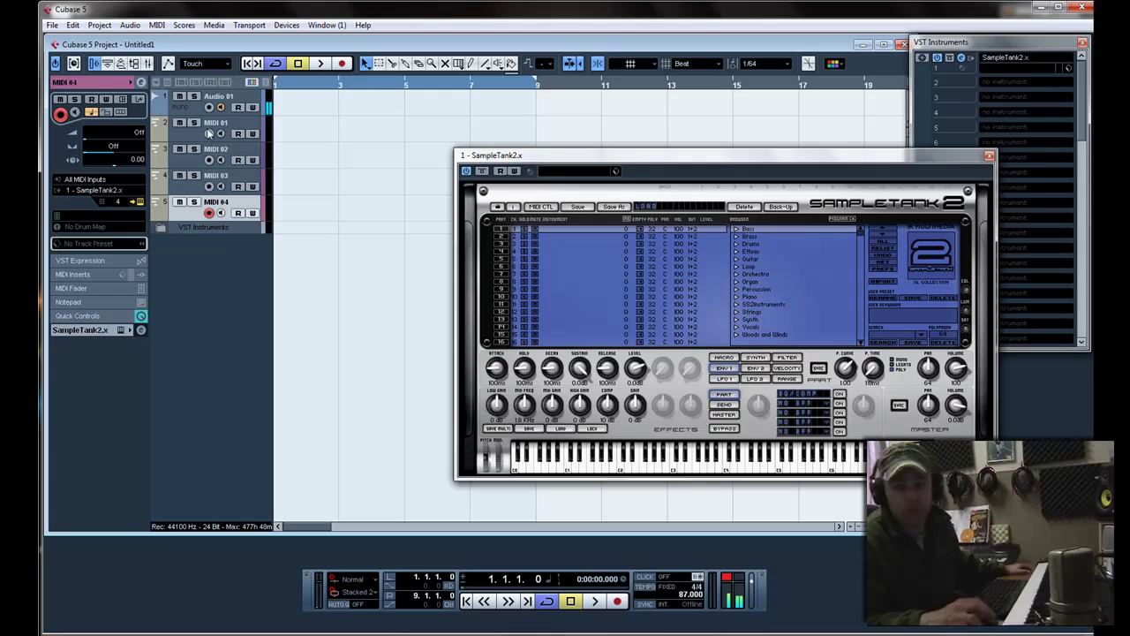
Reconfirm SampleTank2.x as MIDI 01's output on channel 1
click(198, 137)
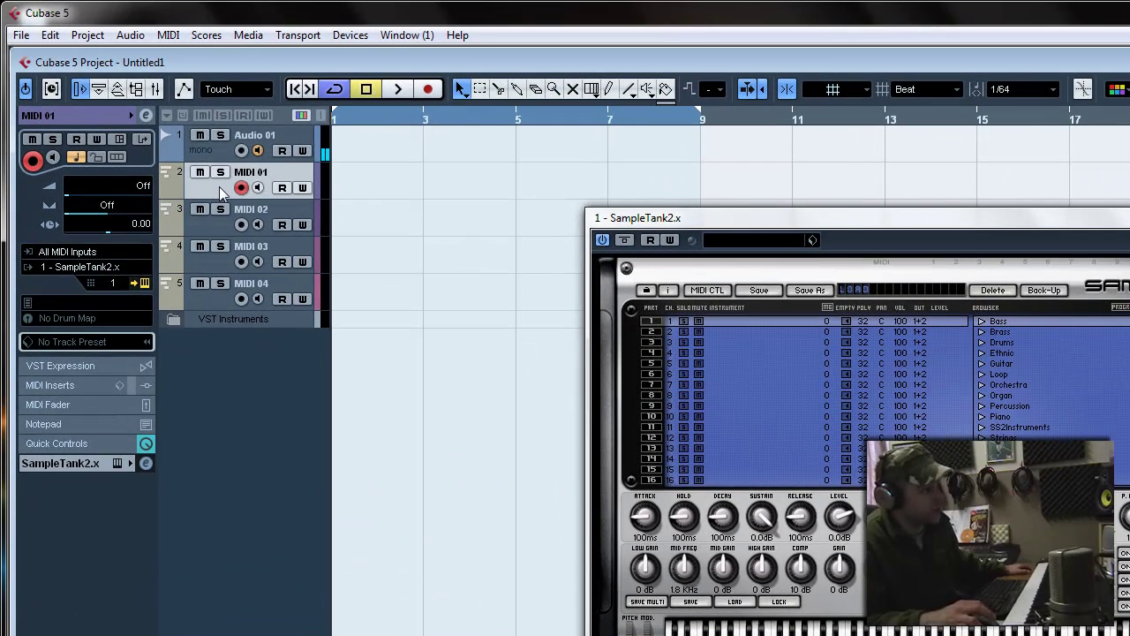
click(104, 267)
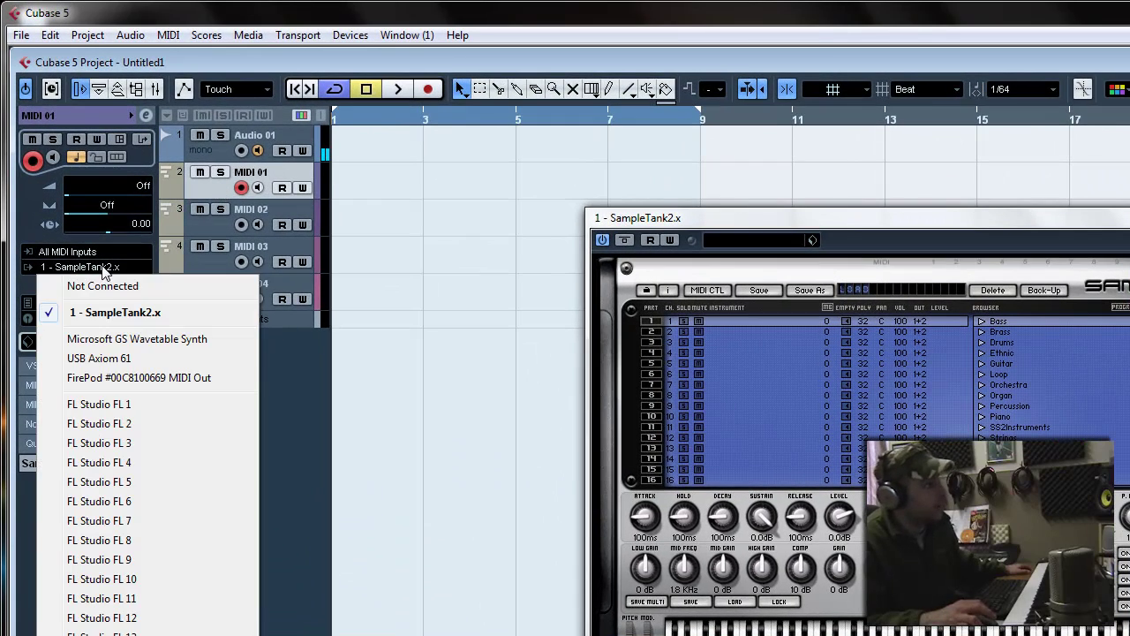
click(113, 312)
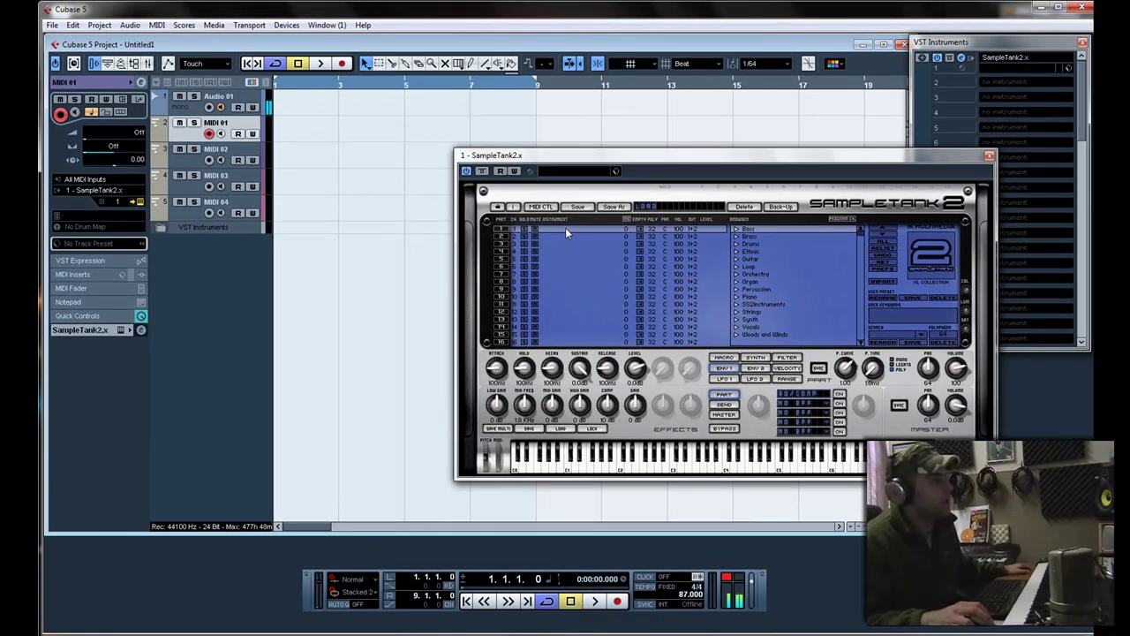
click(559, 236)
Load the Pop Small kit from Drums > Acoustic into SampleTank part 1
click(556, 245)
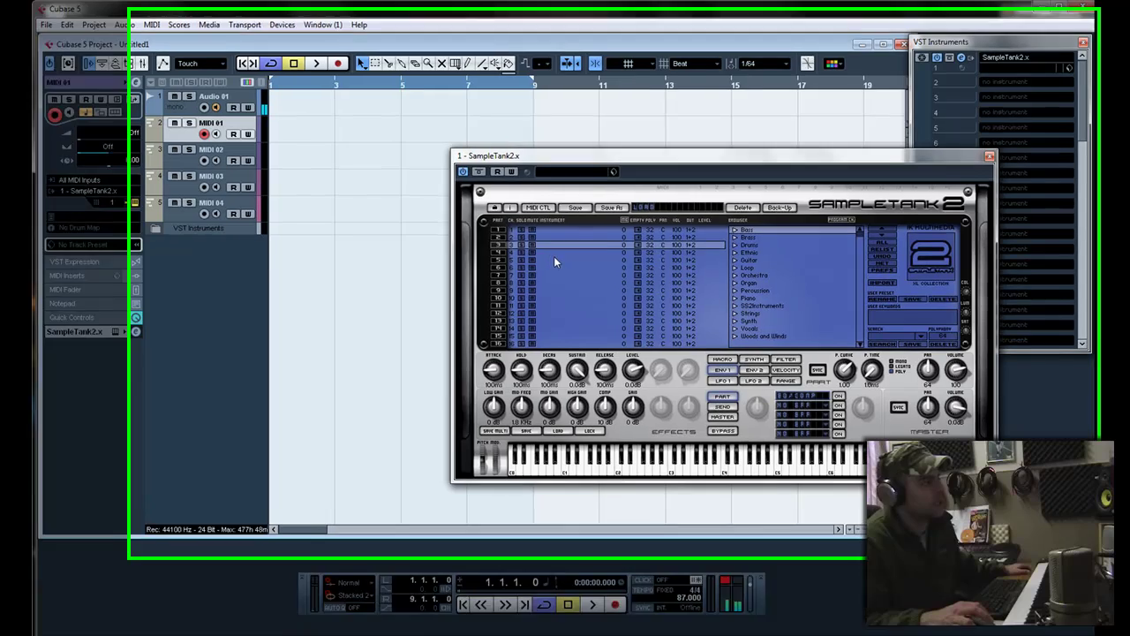
click(553, 228)
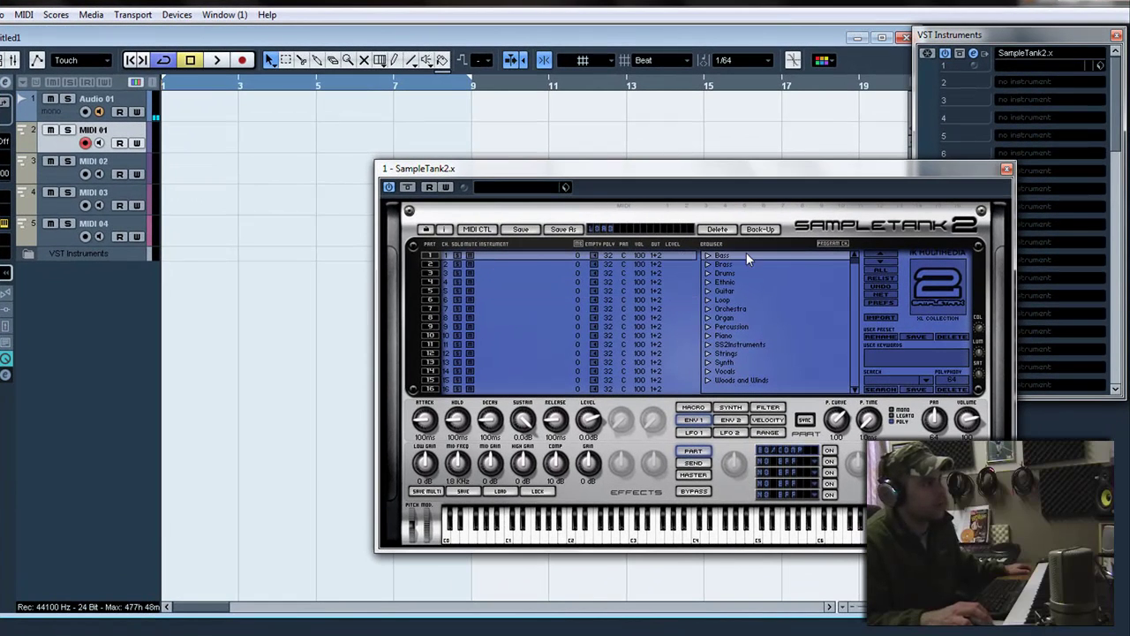
click(708, 273)
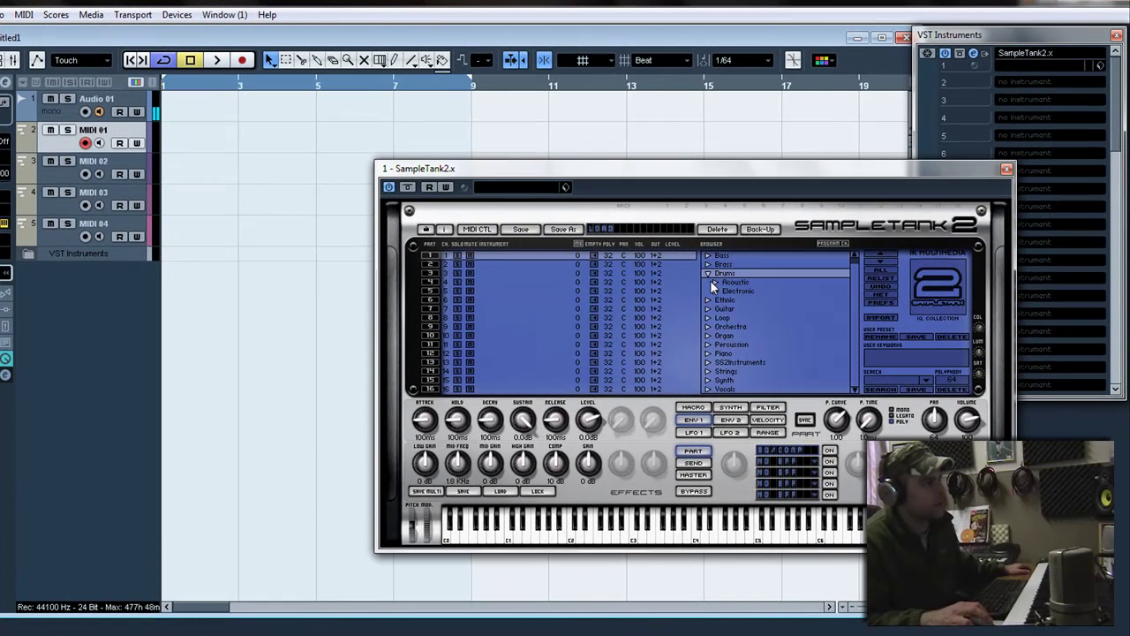
click(714, 283)
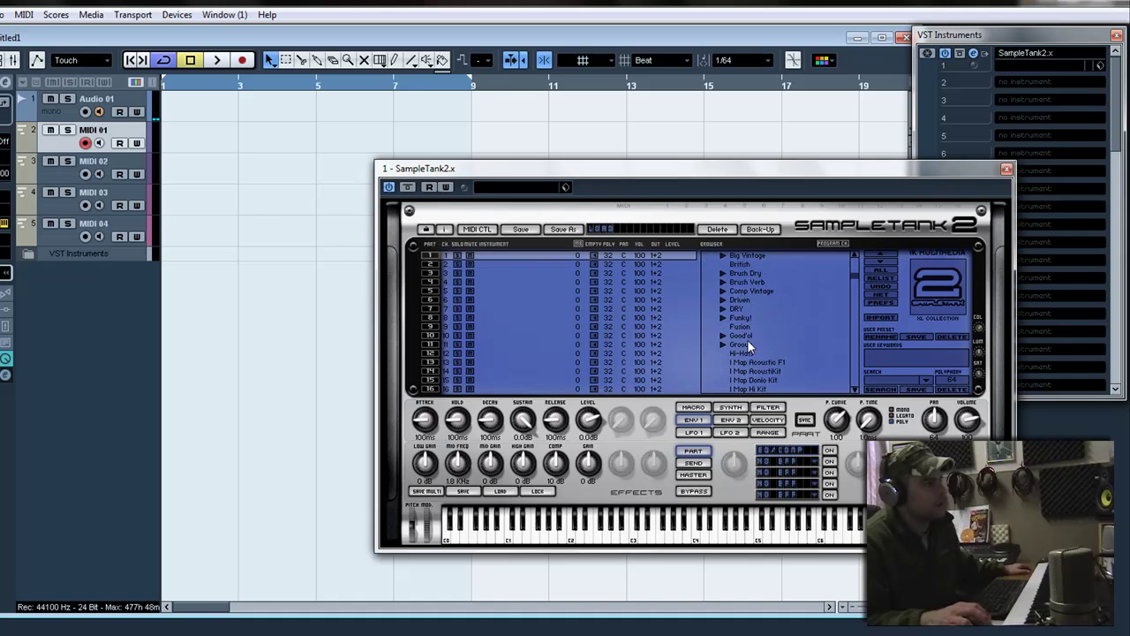
scroll(747, 345, down, 6)
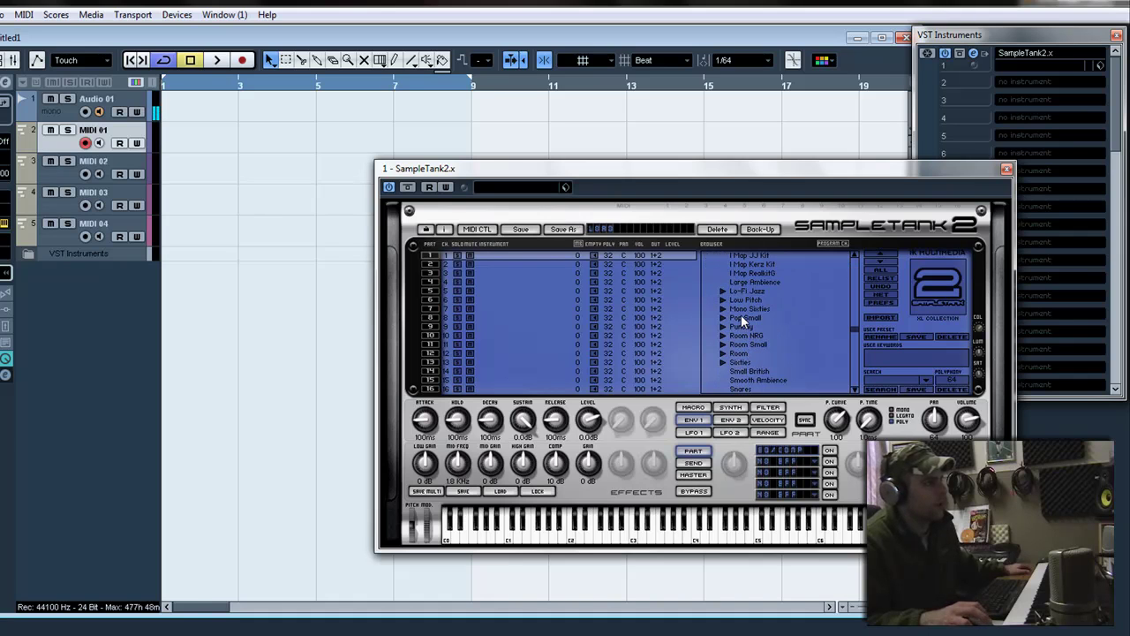
double_click(746, 319)
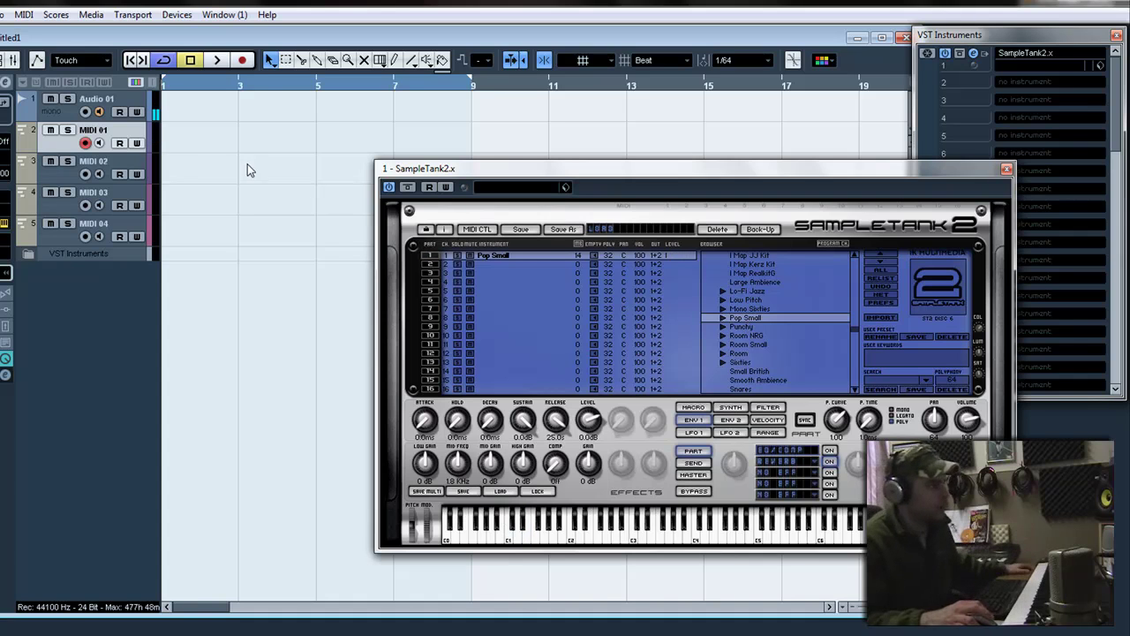
click(505, 264)
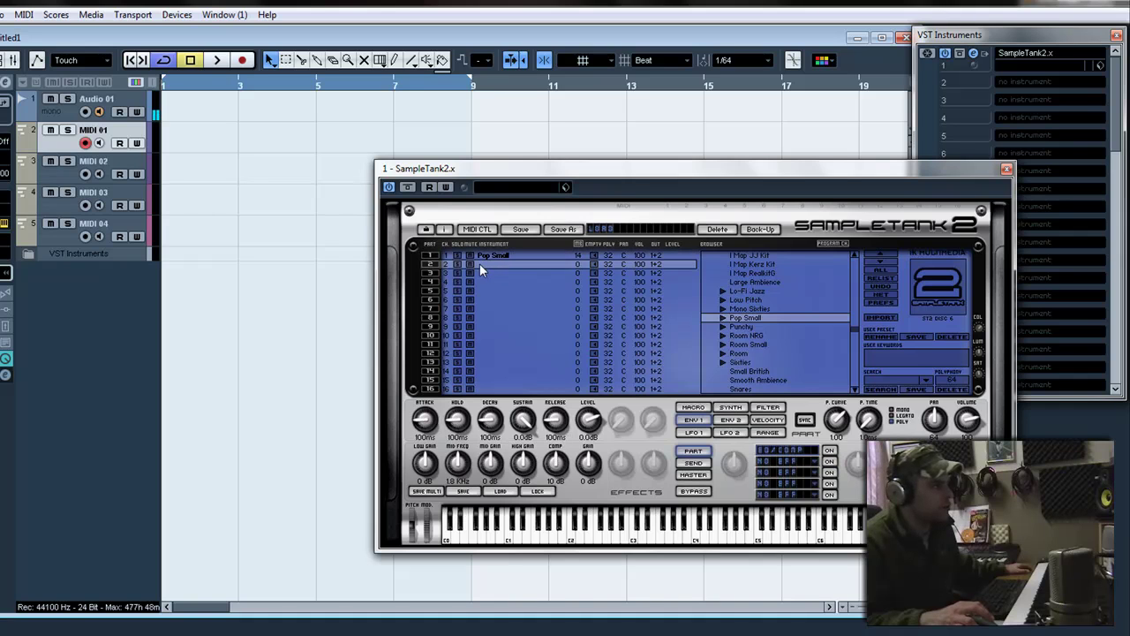
scroll(715, 288, up, 8)
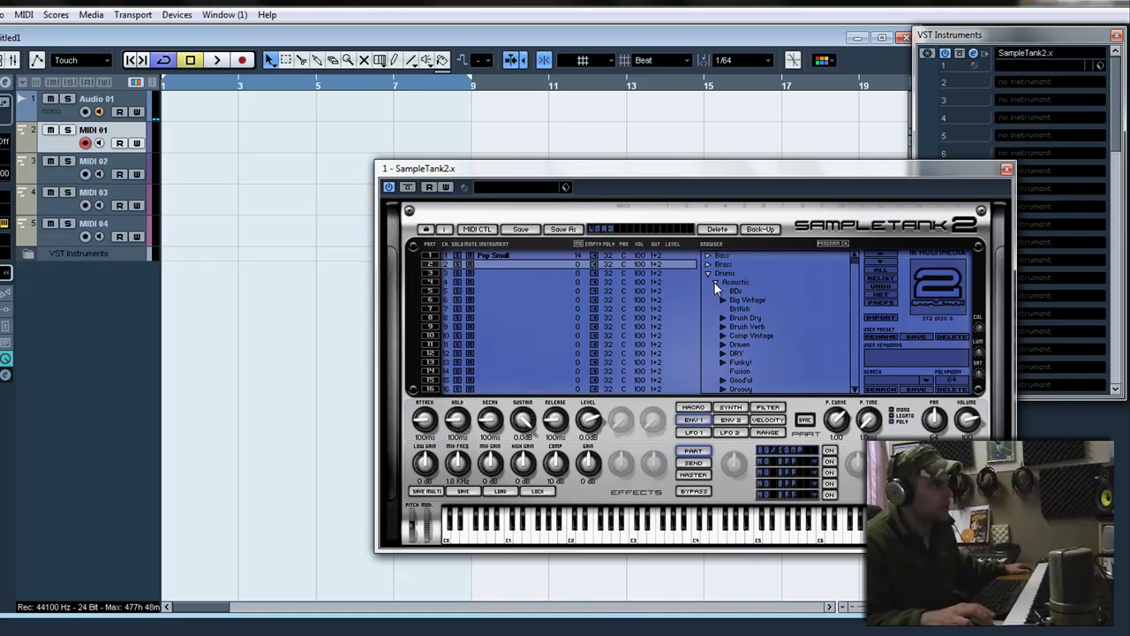
Load Round Bass from the Bass category into SampleTank part 2, then select MIDI 02
click(714, 282)
click(707, 274)
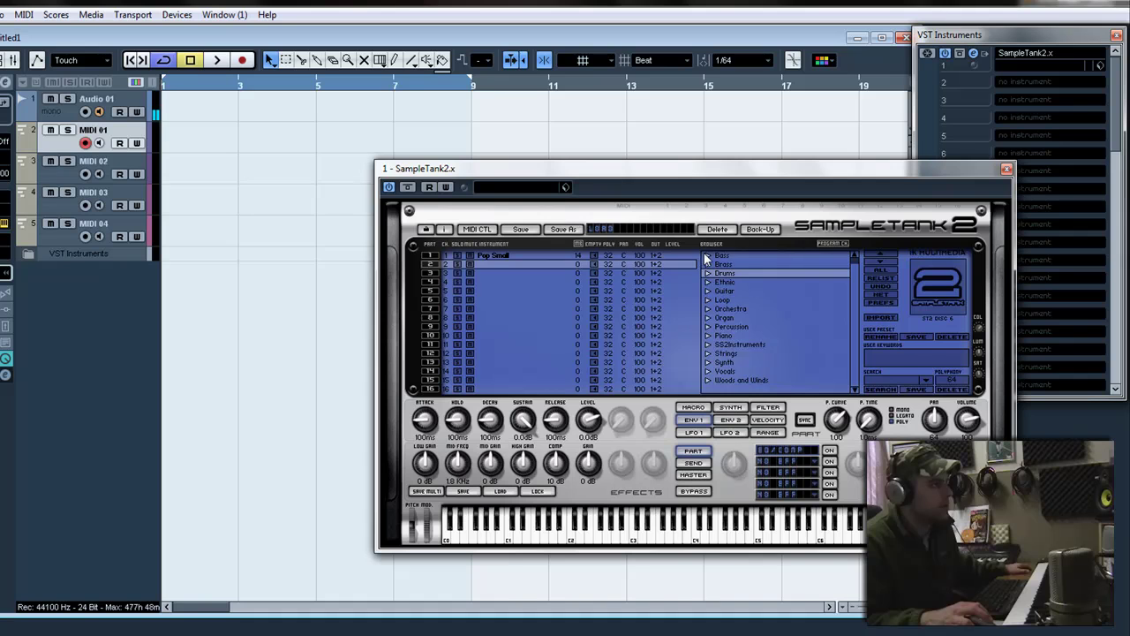
click(706, 257)
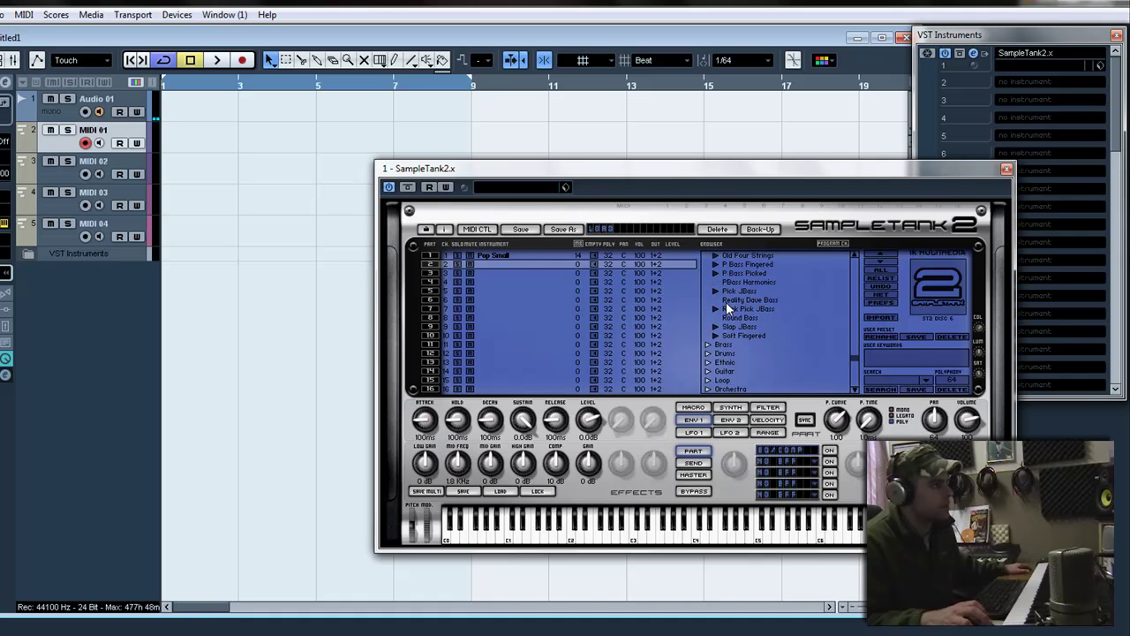
double_click(733, 317)
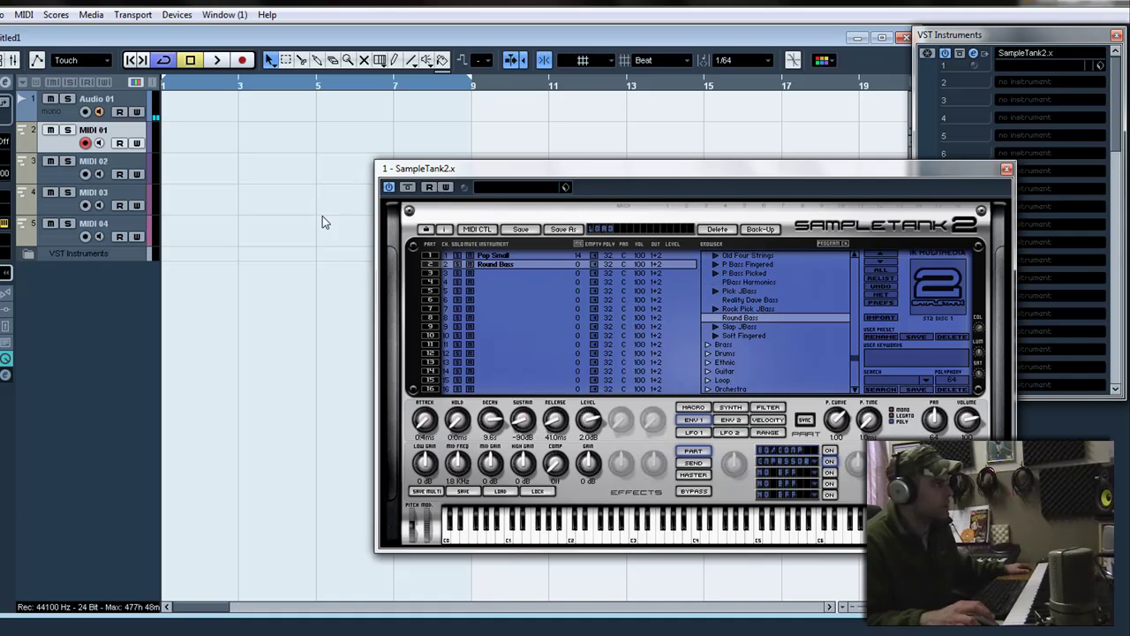
click(59, 175)
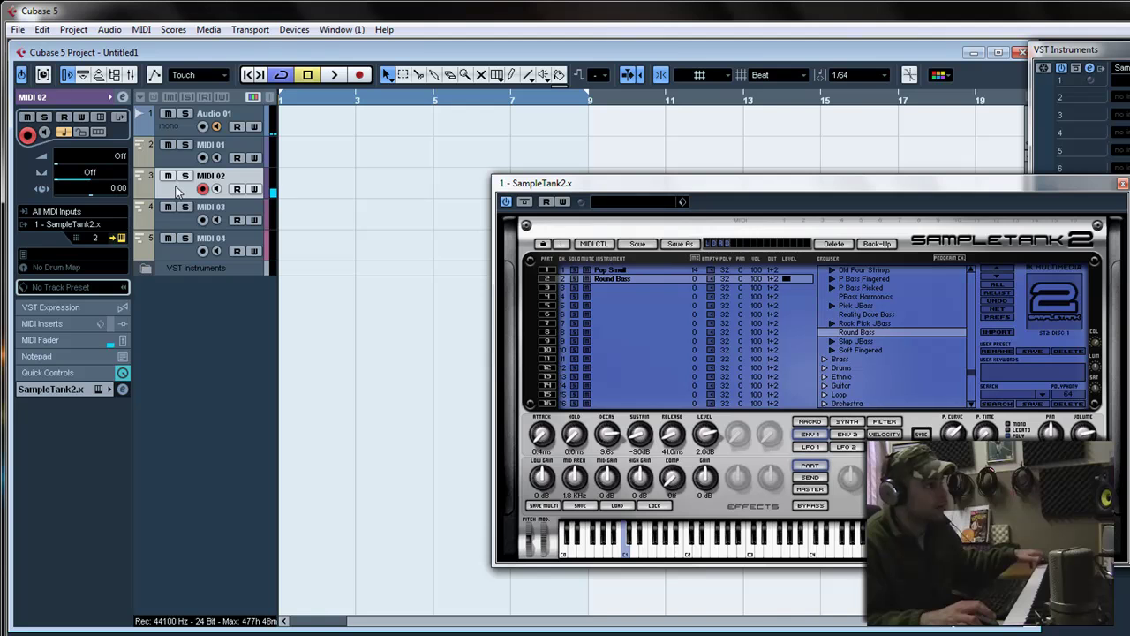
Load Staccato Cellos from Strings > Cello into part 3, then select MIDI 03
click(605, 287)
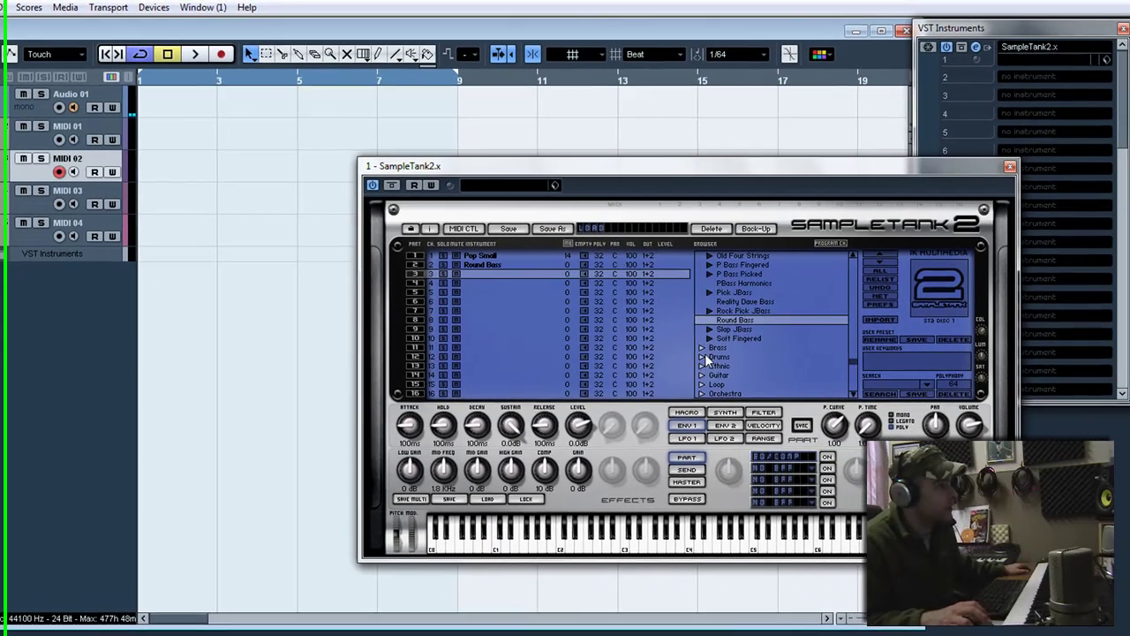
scroll(698, 315, up, 5)
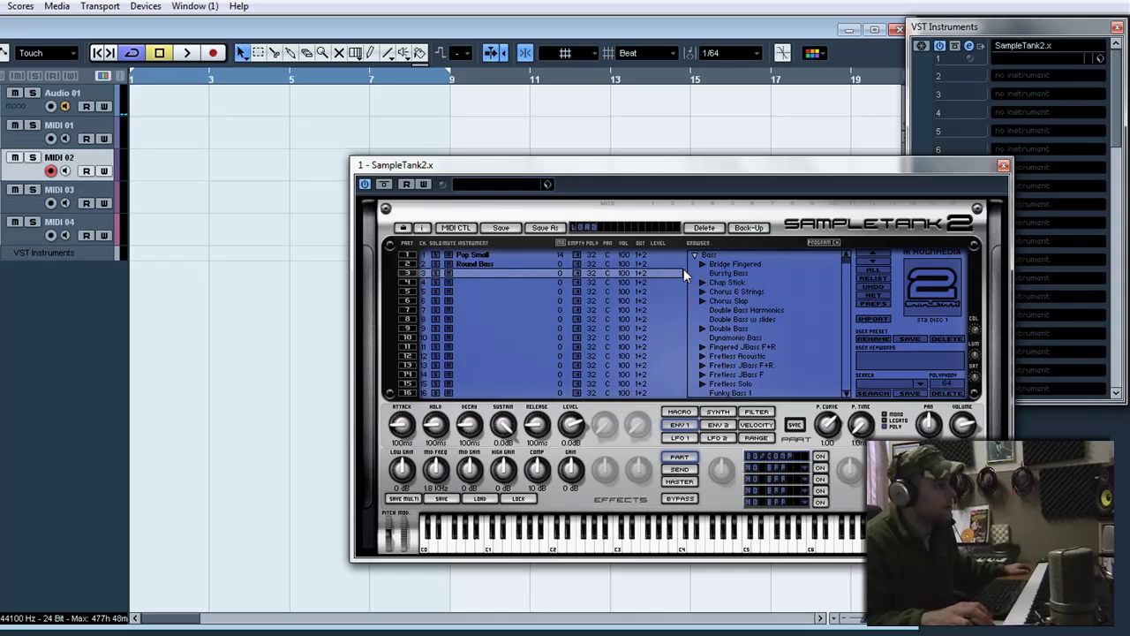
click(697, 264)
click(694, 257)
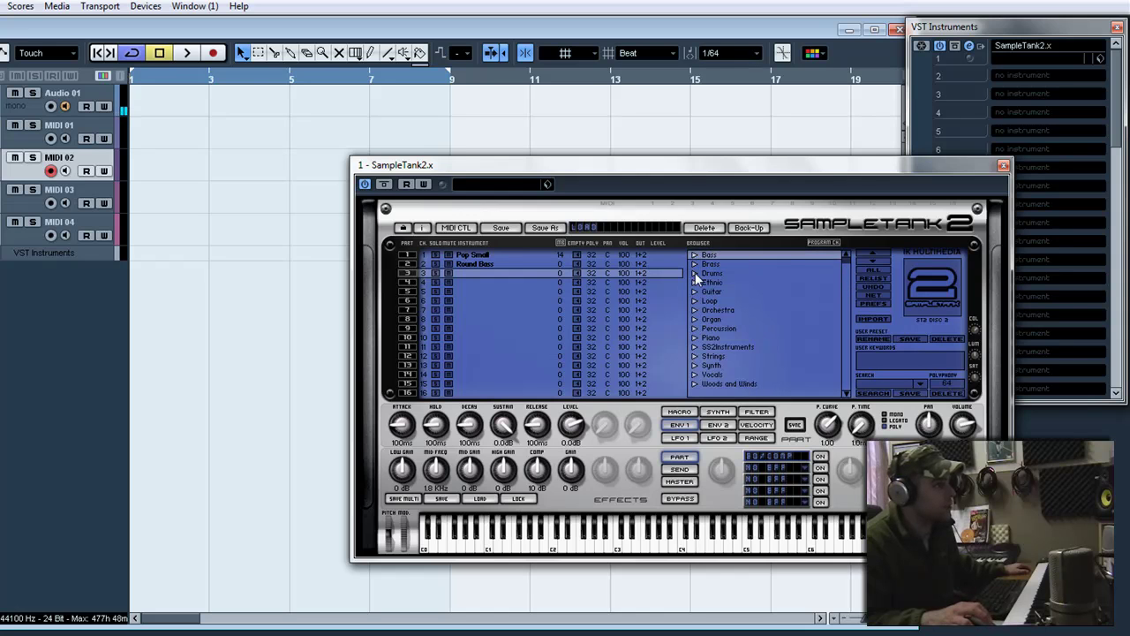
click(694, 356)
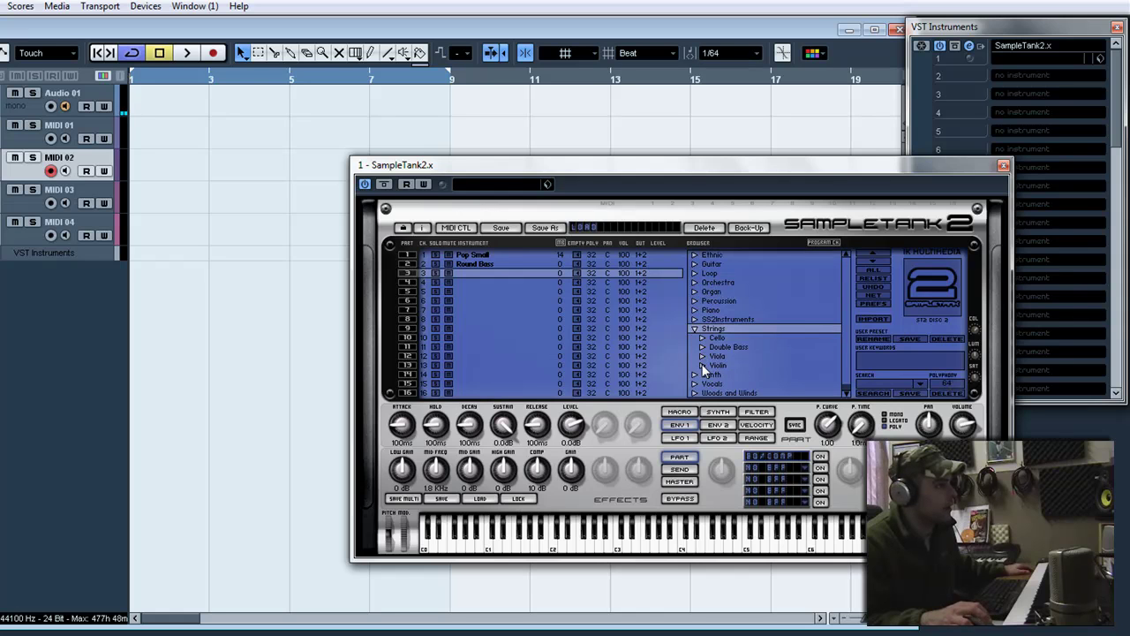
click(703, 340)
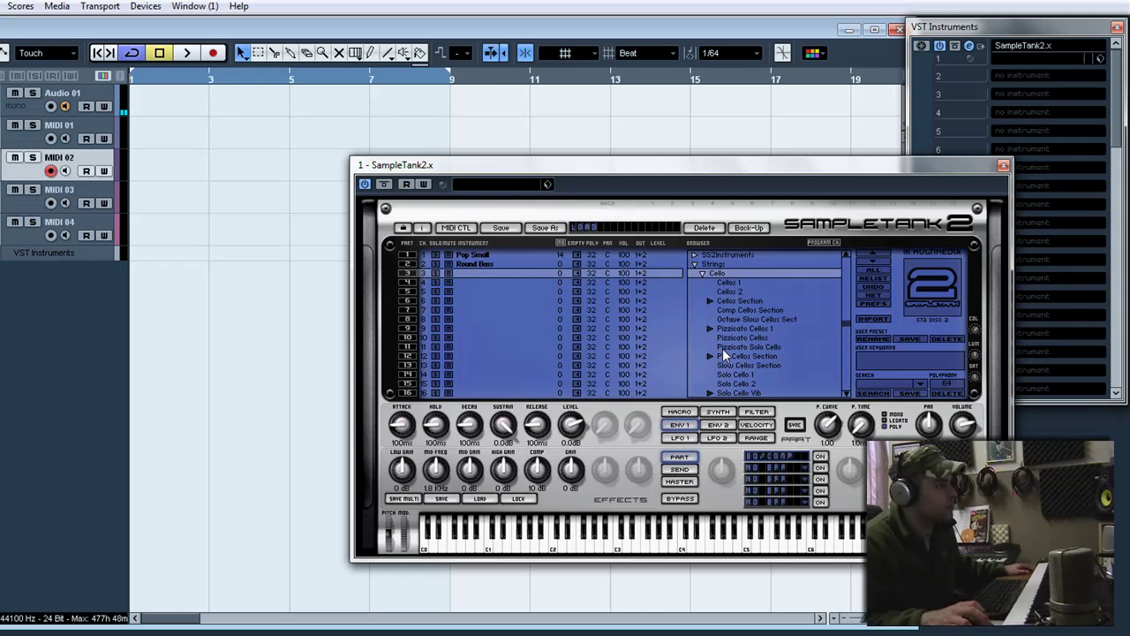
scroll(745, 336, down, 2)
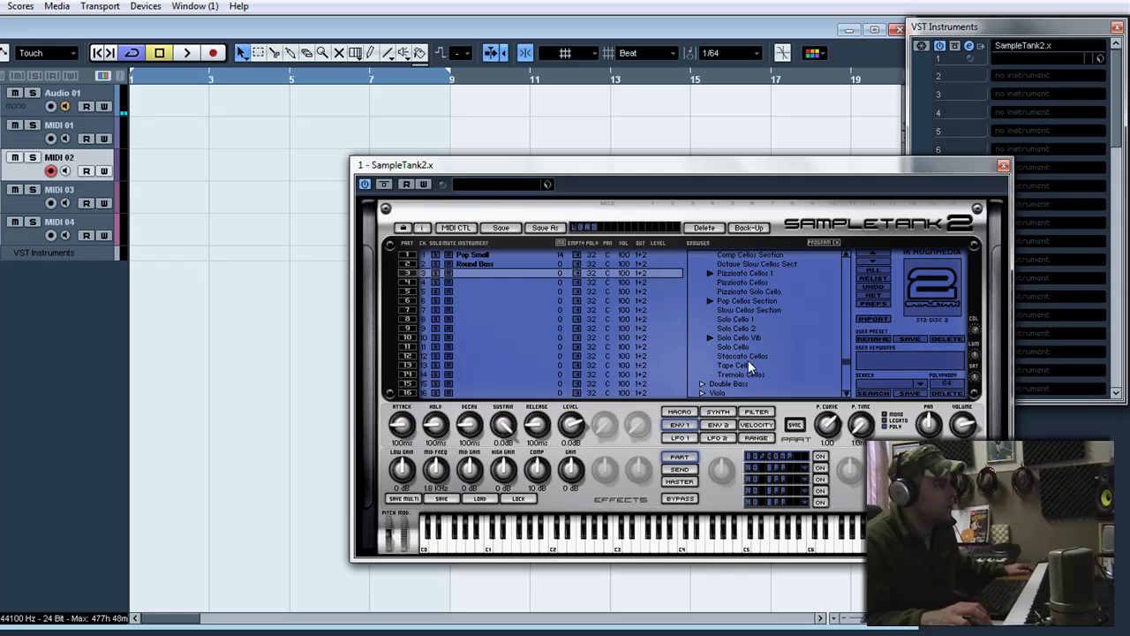
double_click(742, 355)
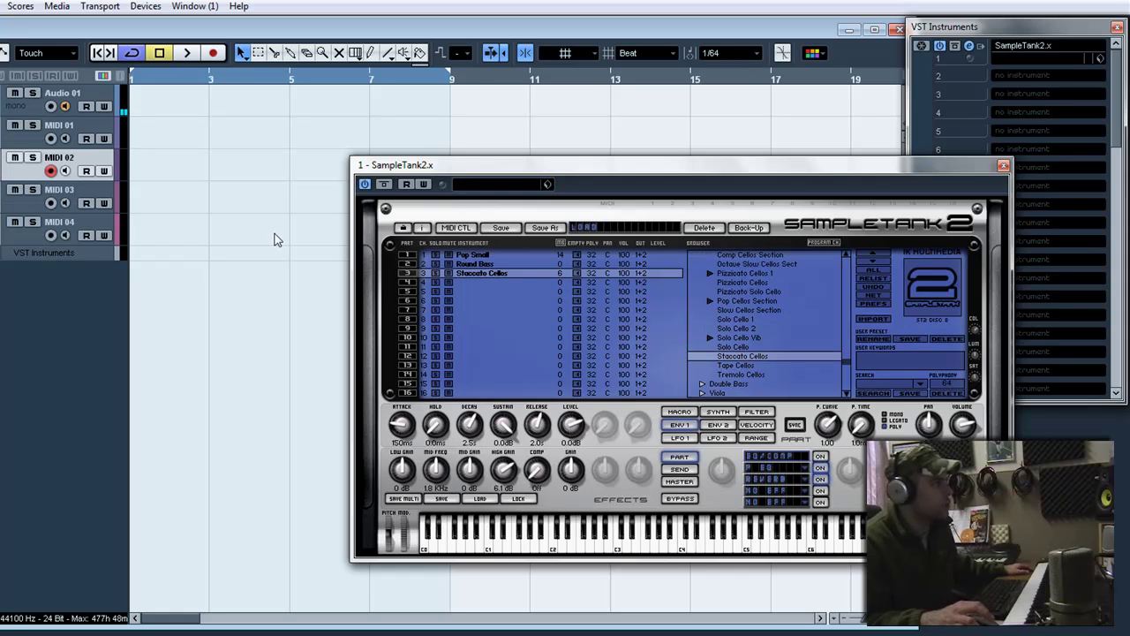
click(31, 205)
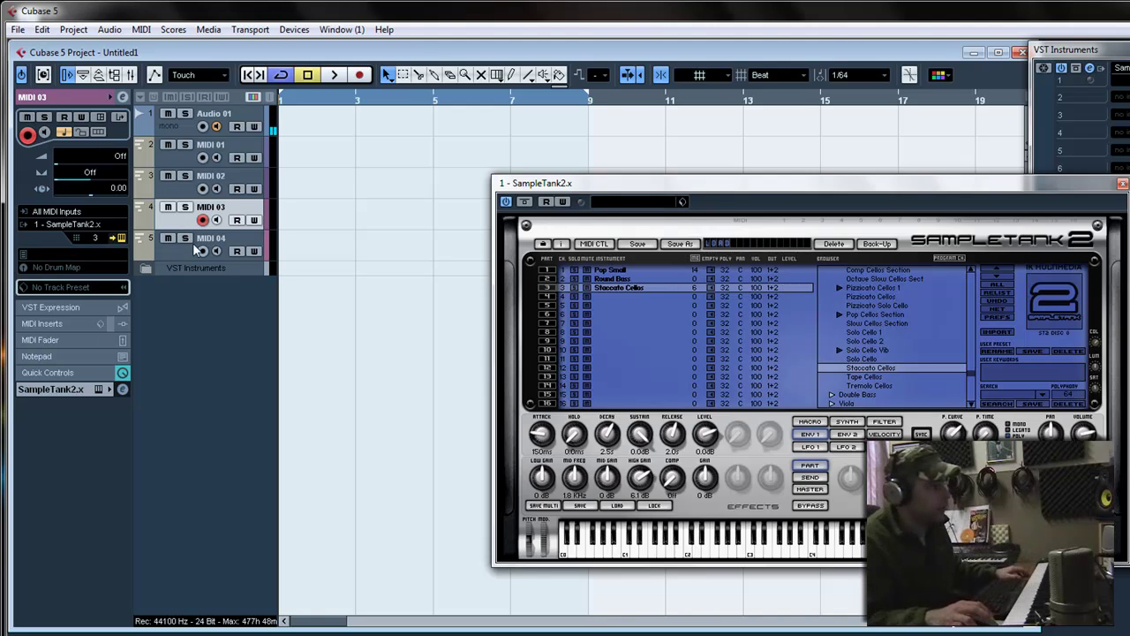
Load Electric Piano from the Piano category into part 4, then select MIDI 04
click(606, 295)
scroll(821, 314, up, 5)
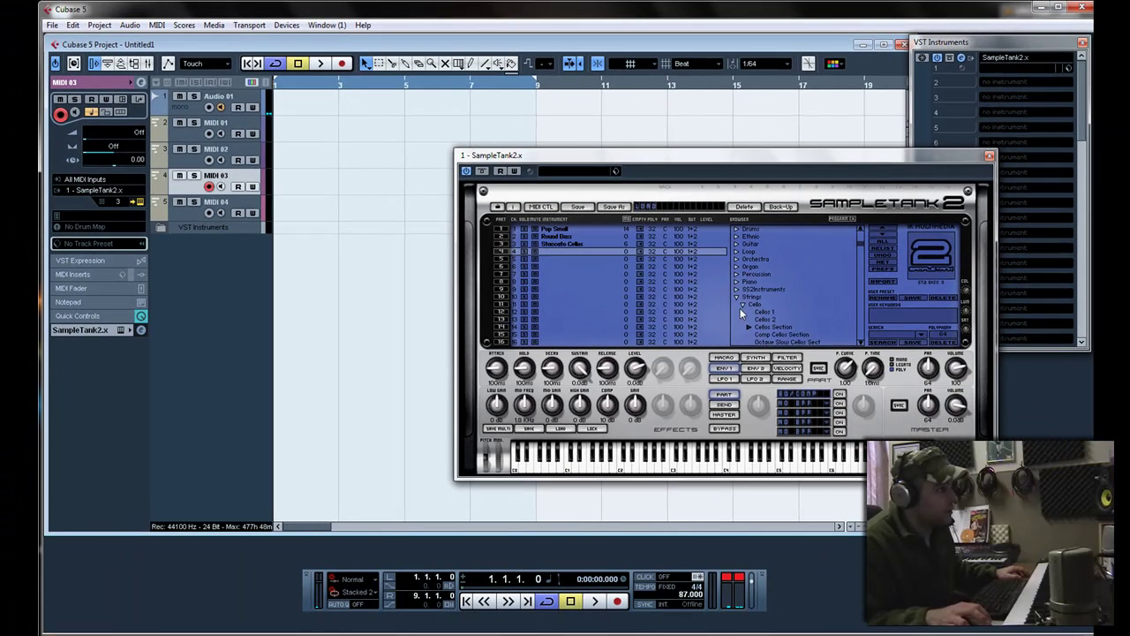
click(742, 304)
click(737, 297)
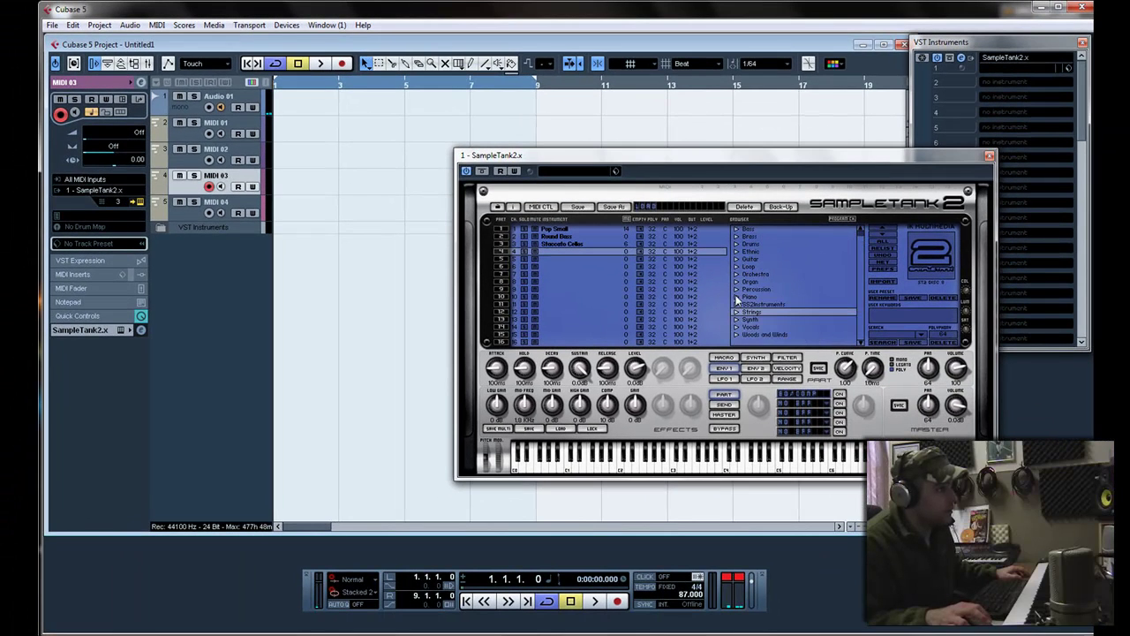
double_click(749, 297)
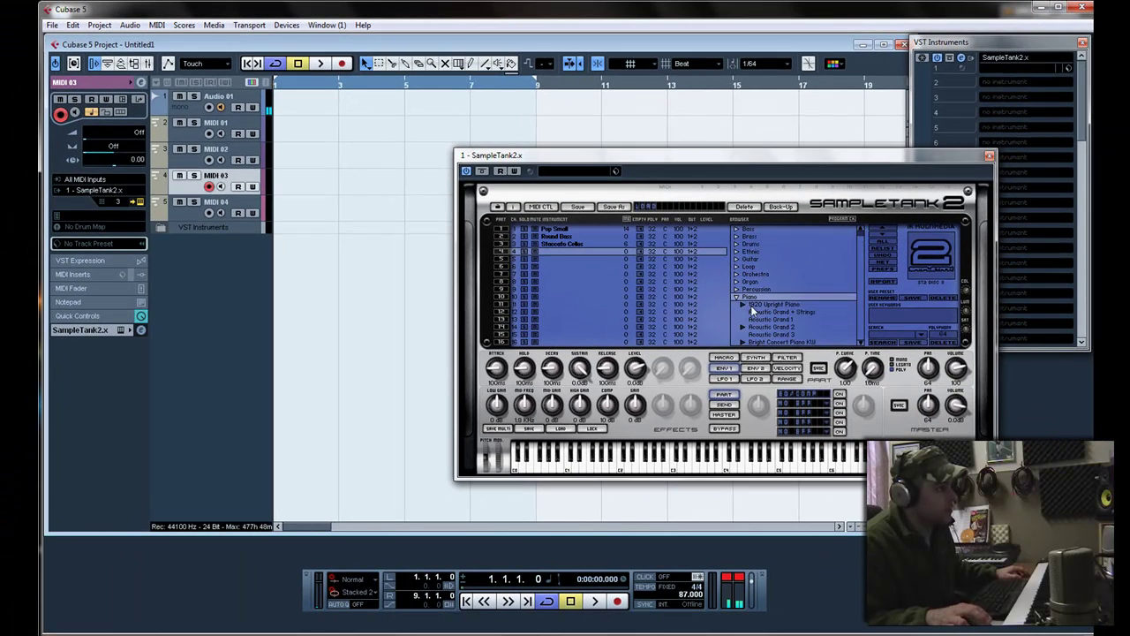
scroll(777, 313, down, 2)
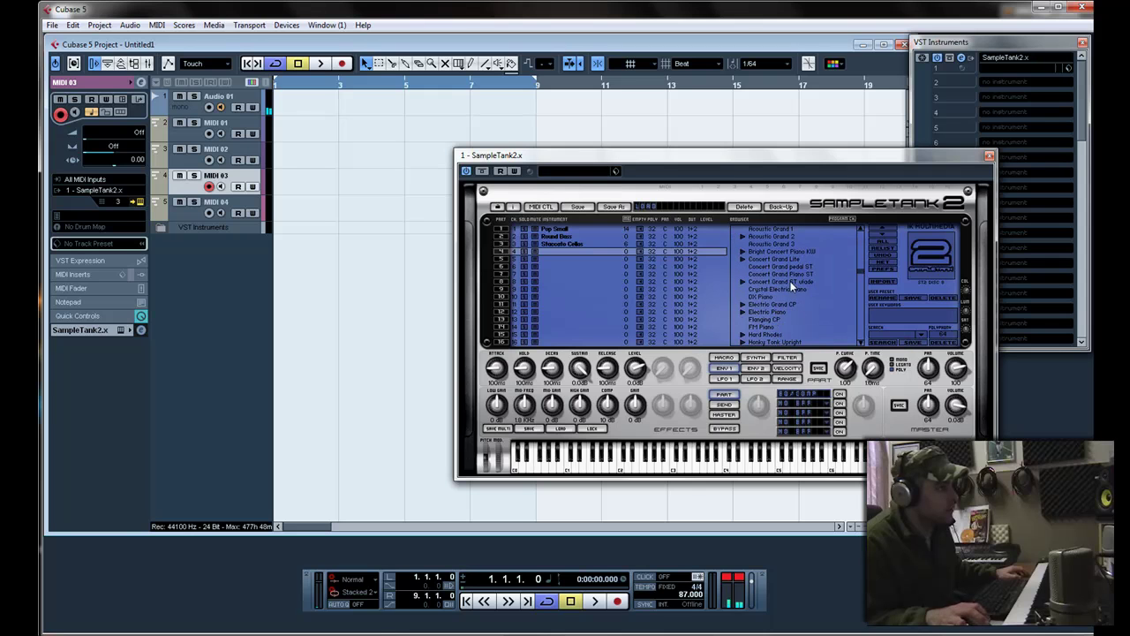
scroll(778, 290, down, 3)
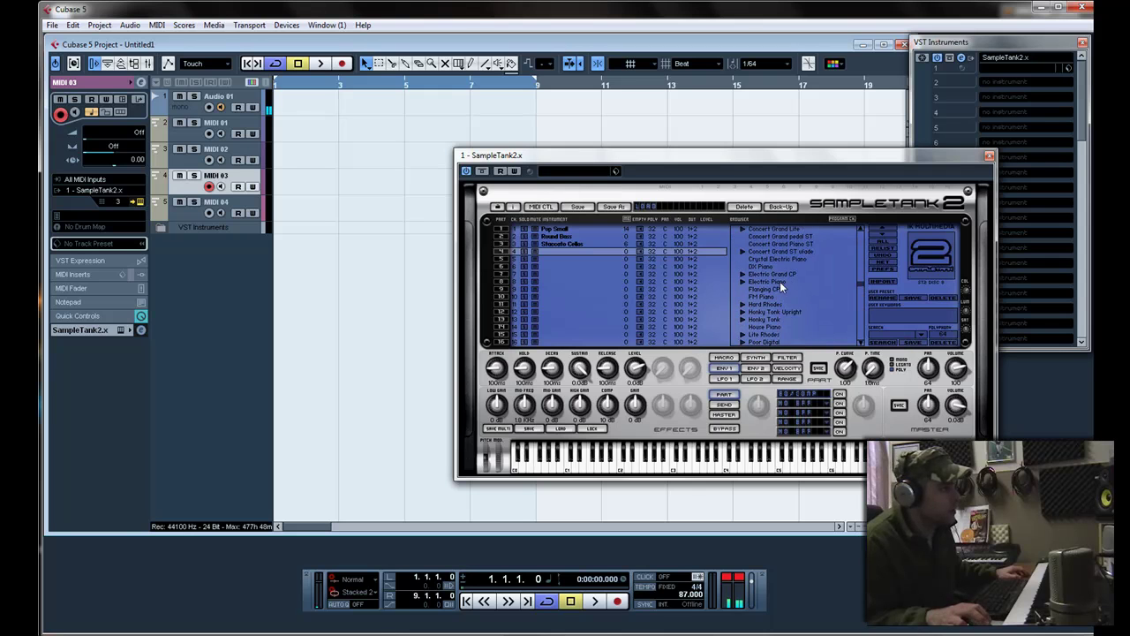
double_click(780, 282)
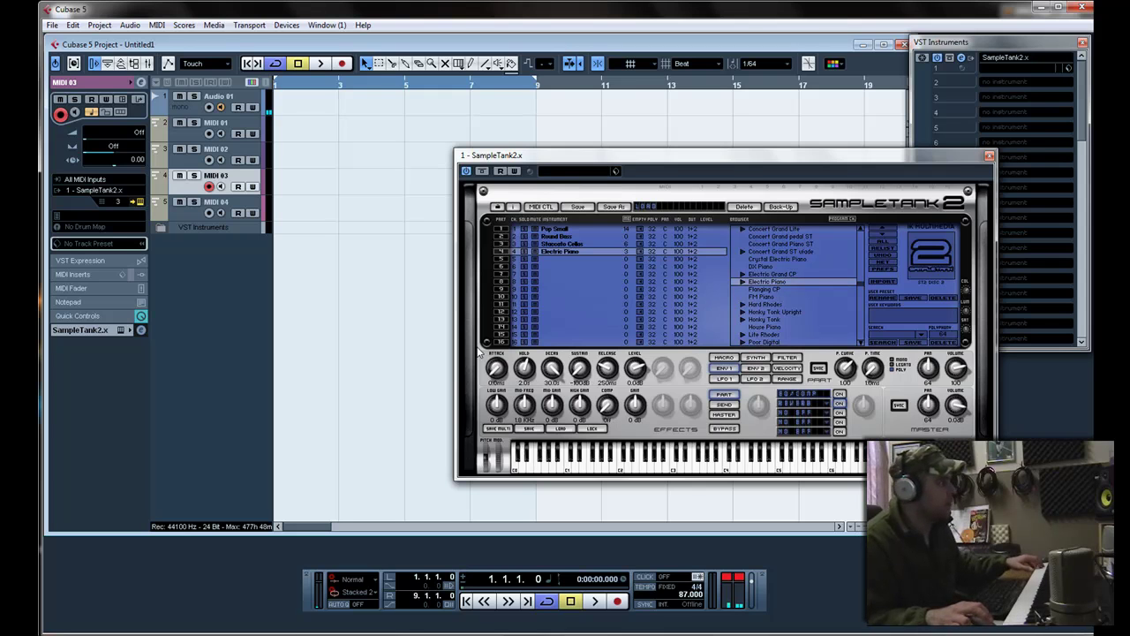
click(191, 212)
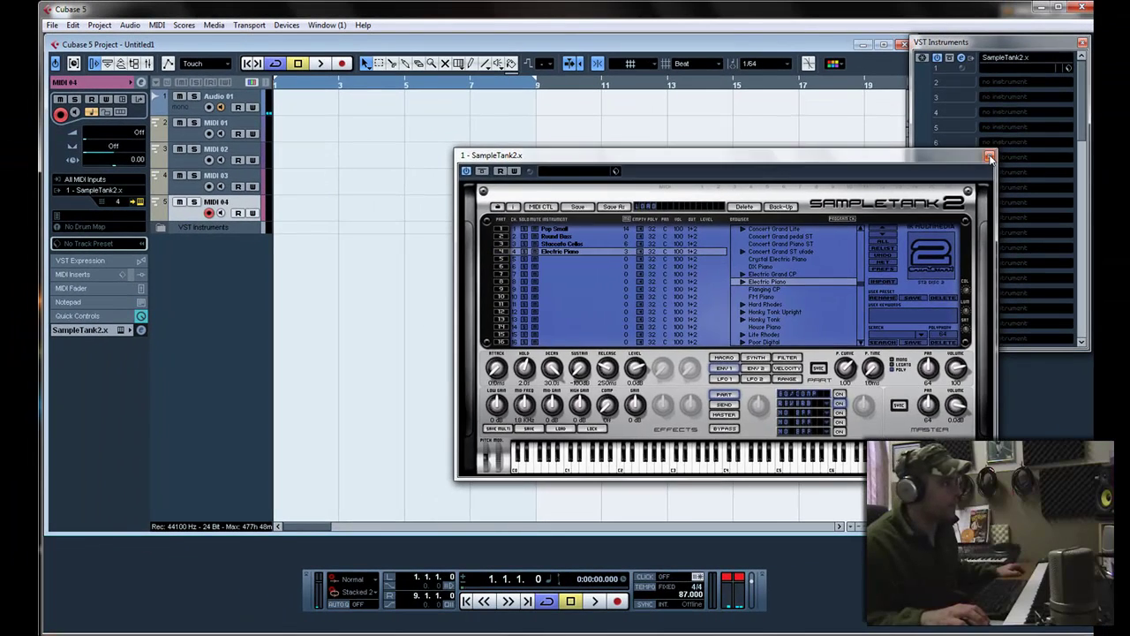
Reopen SampleTank from MIDI 01's inspector with part 1, Pop Small, selected
click(990, 158)
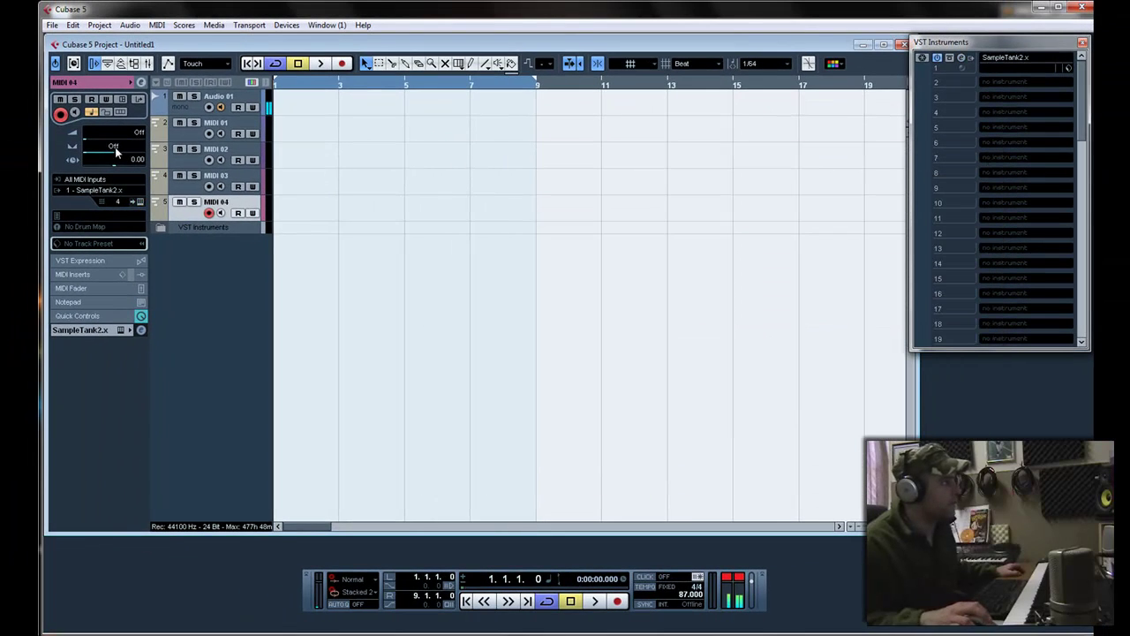
click(180, 134)
click(139, 202)
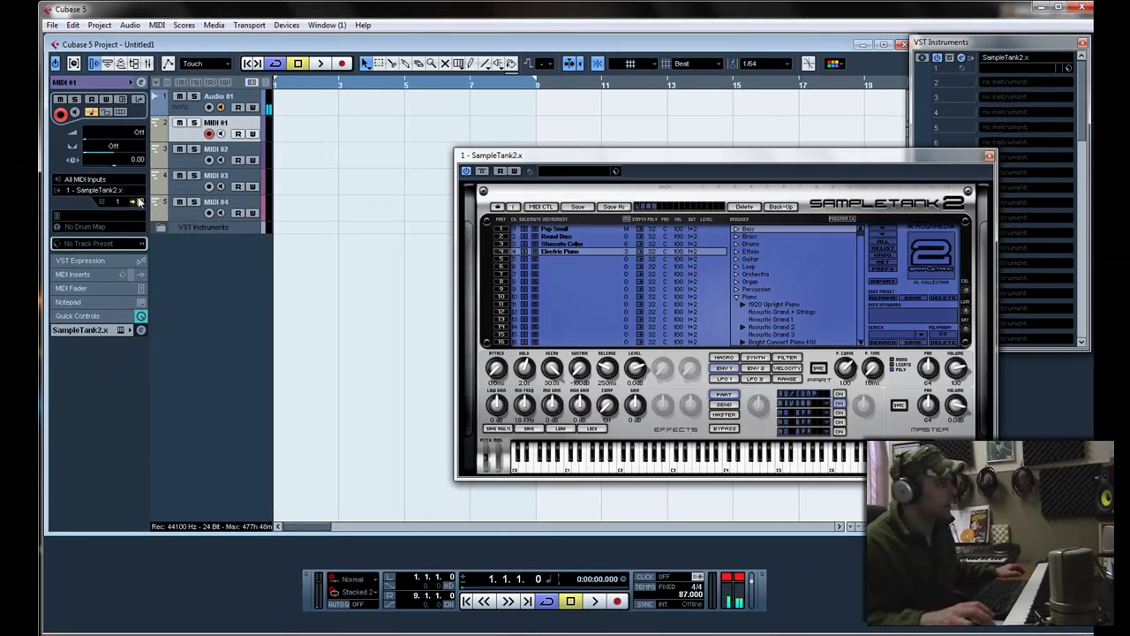
click(549, 229)
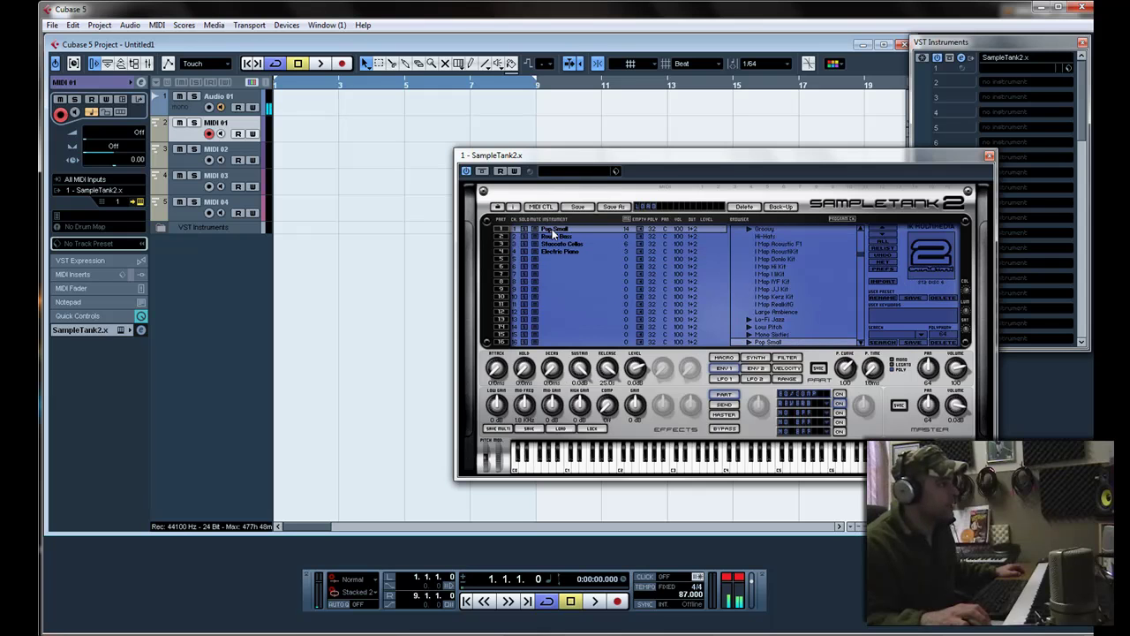
Rename MIDI 01–04 to drums, bass, cellos and piano respectively
double_click(219, 129)
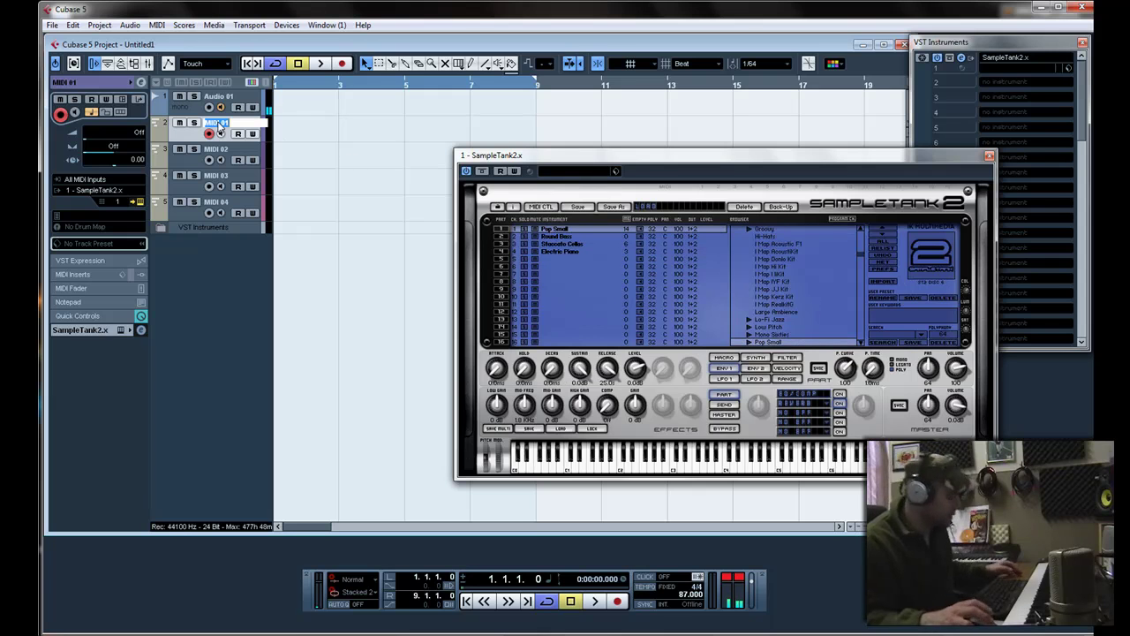
text(drums)
key(Return)
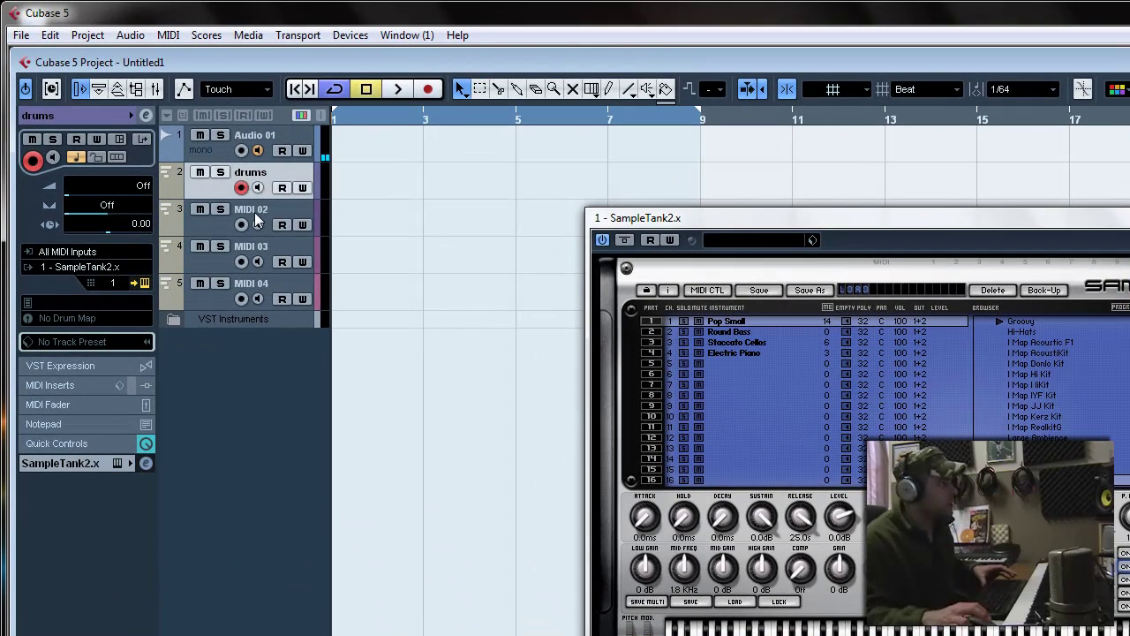
double_click(255, 214)
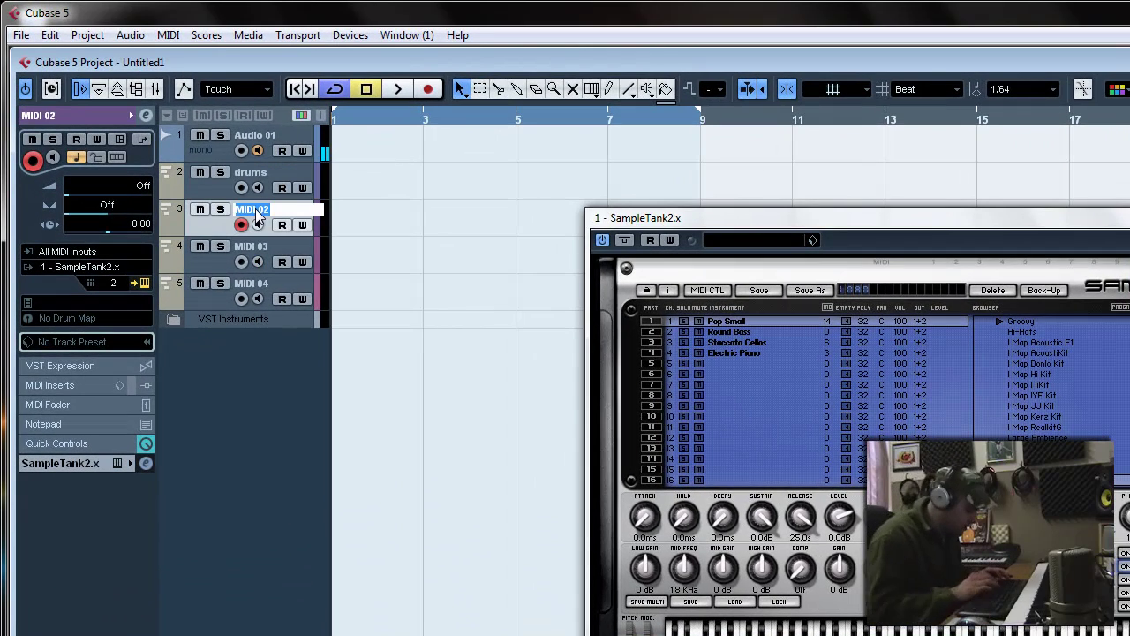
text(bass)
key(Return)
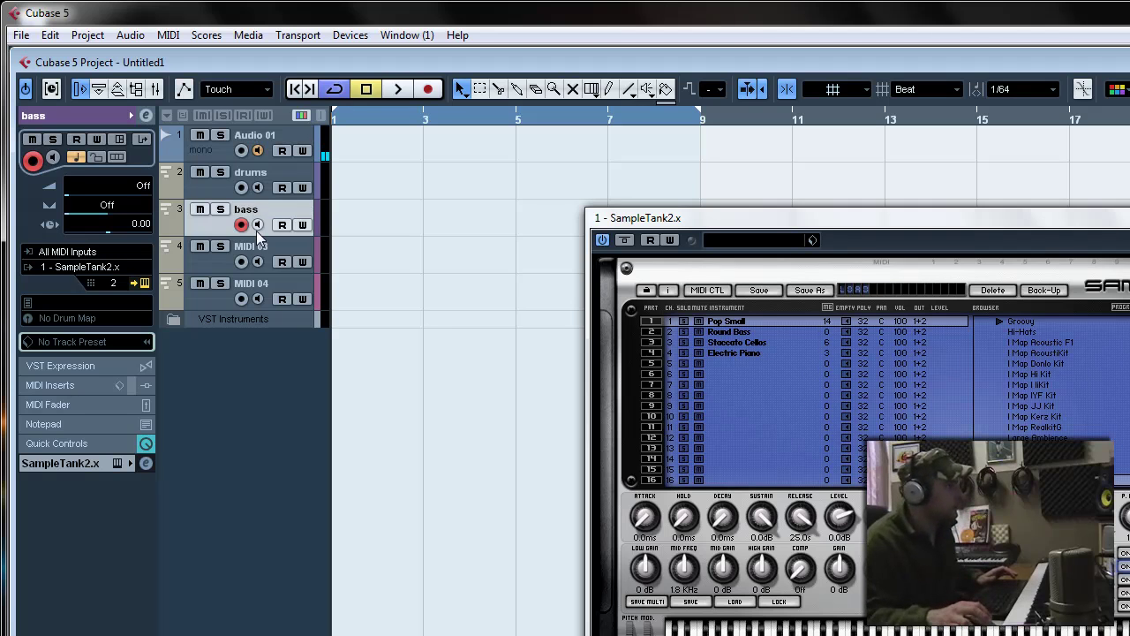
double_click(252, 248)
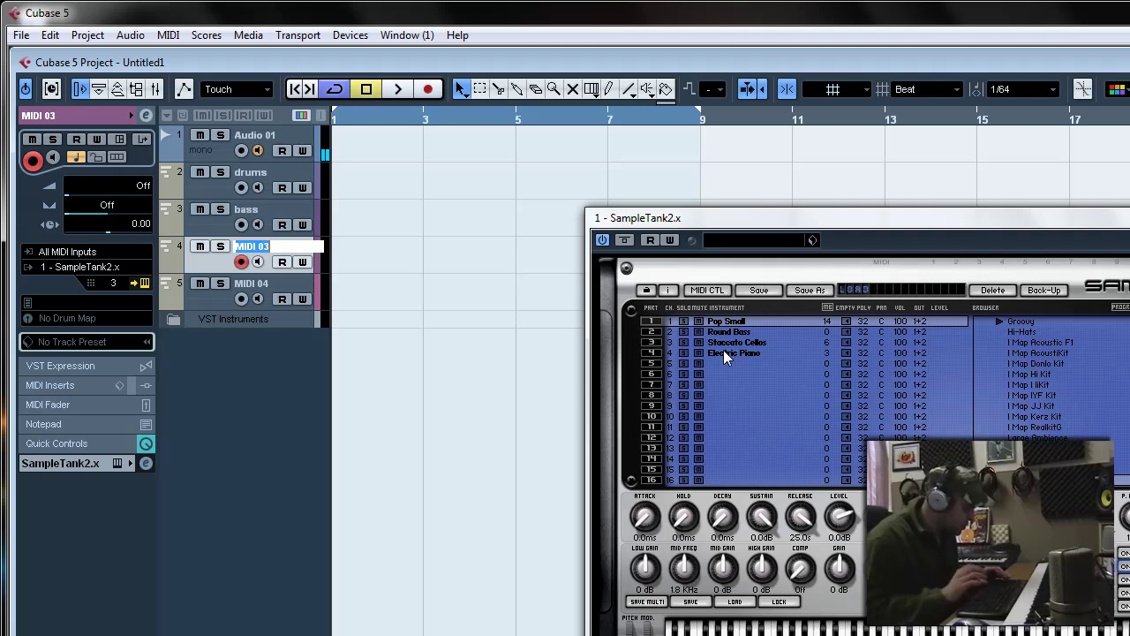
text(cellos)
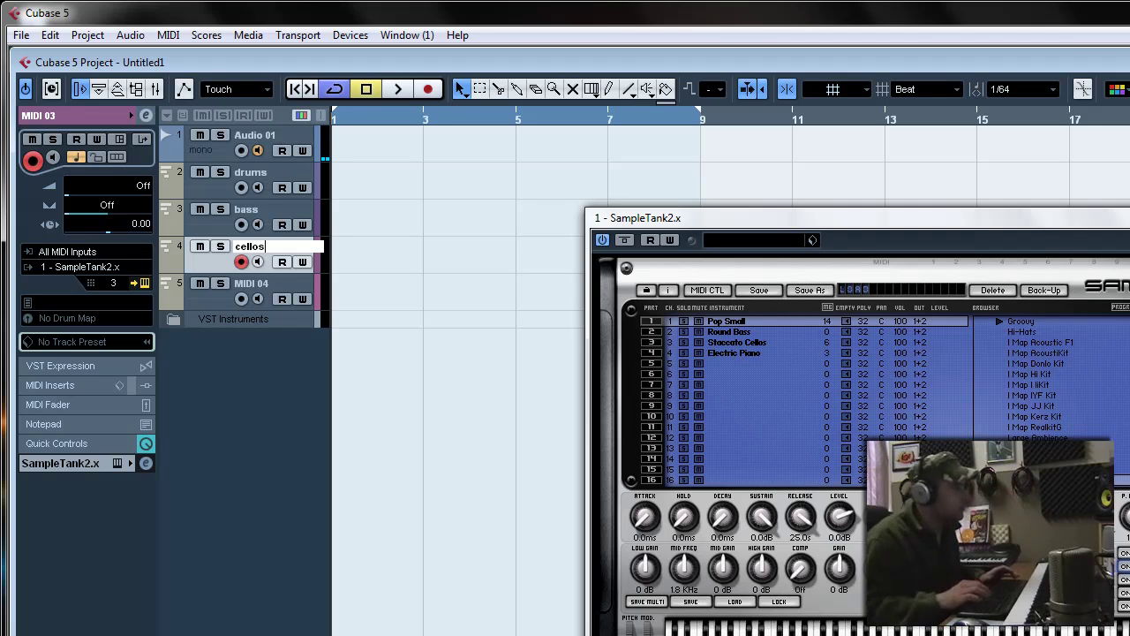
key(Return)
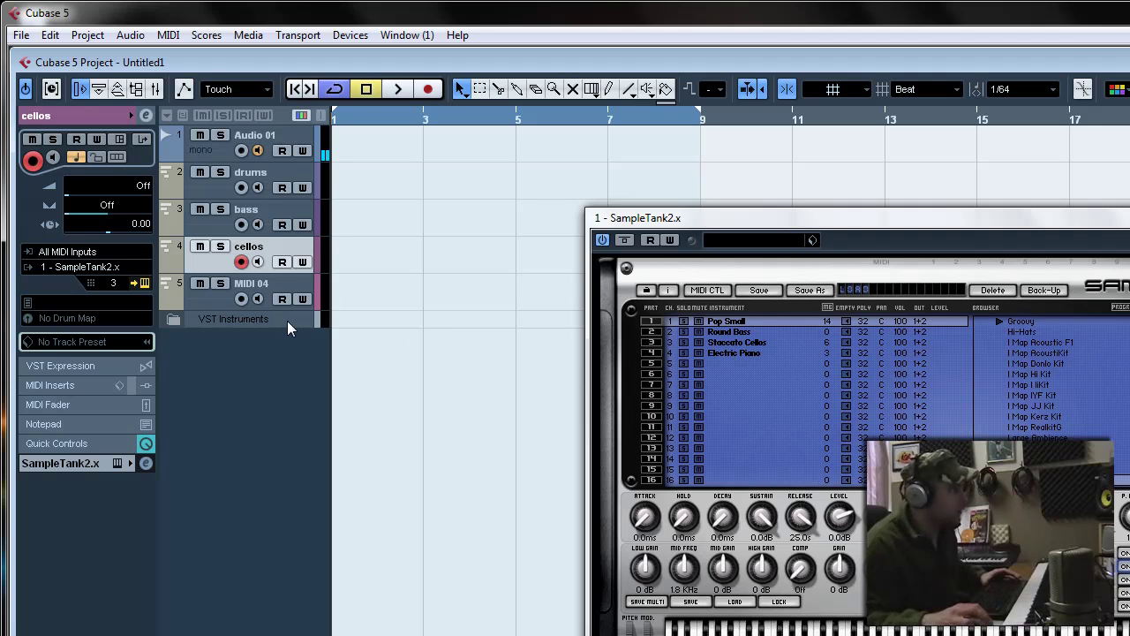
double_click(258, 283)
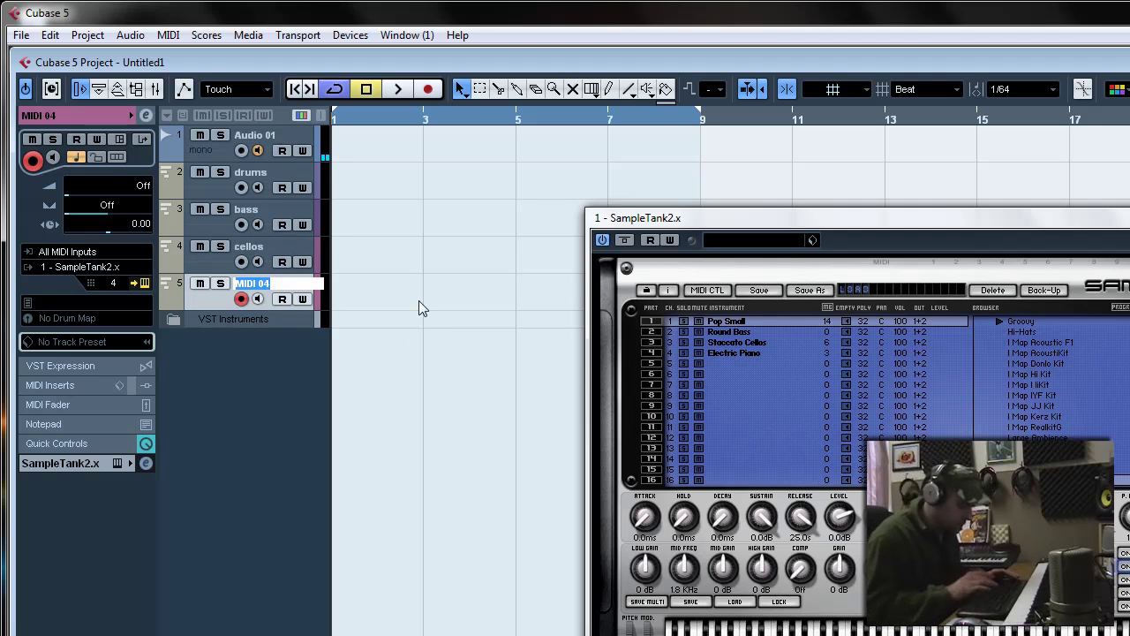
text(piano)
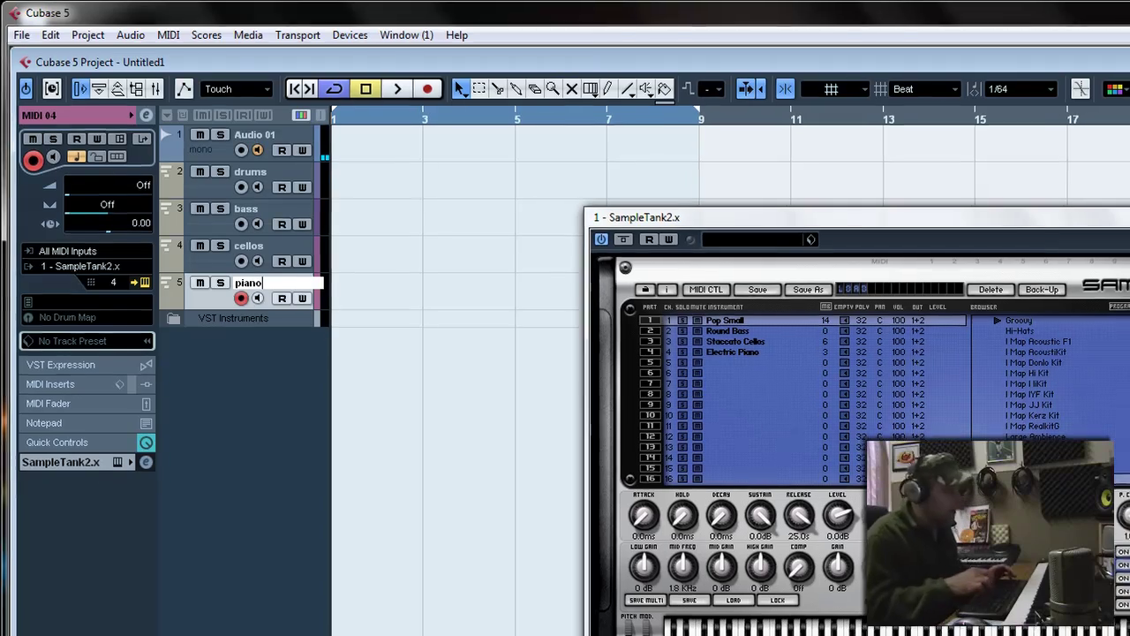
key(Return)
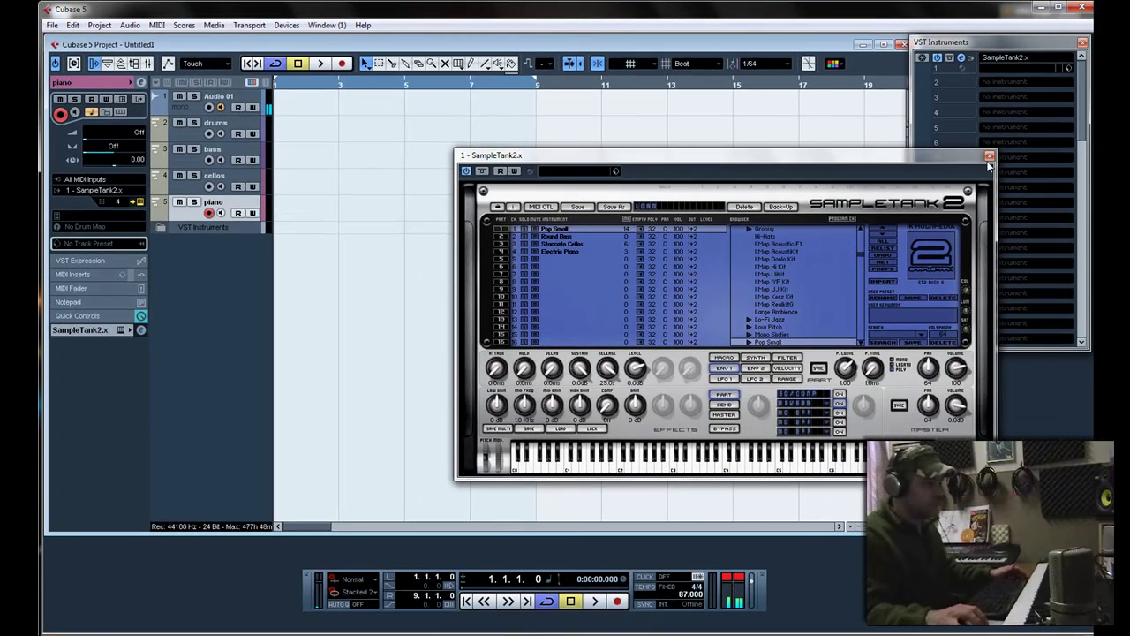
Adjust the reverb Predelay on SampleTank part 4 (Electric Piano) and close the plugin
click(990, 157)
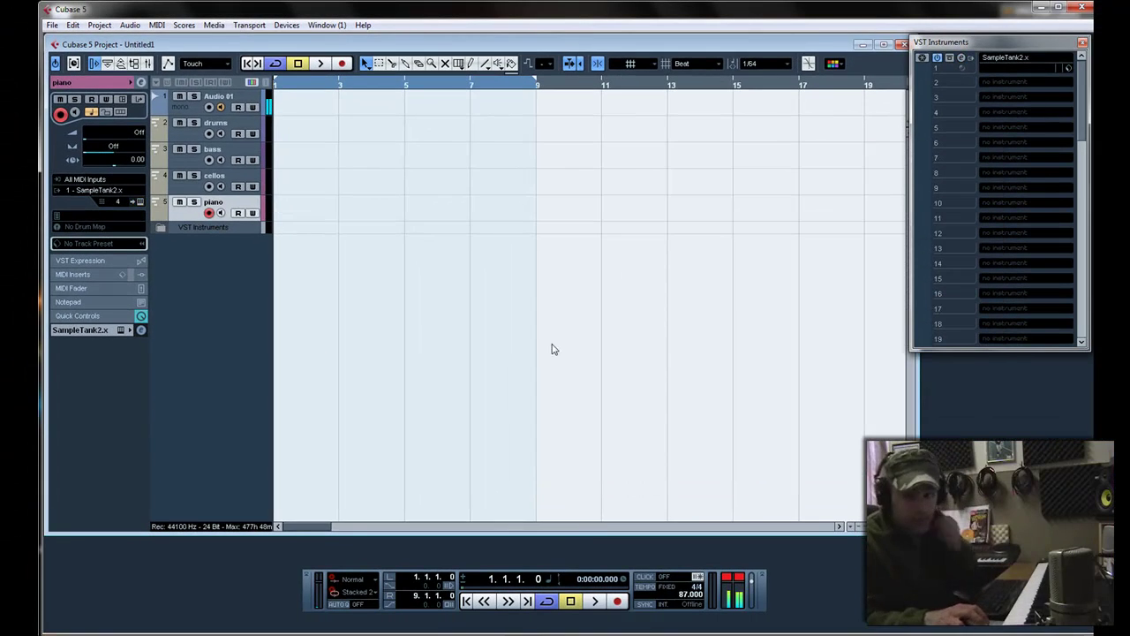
click(140, 202)
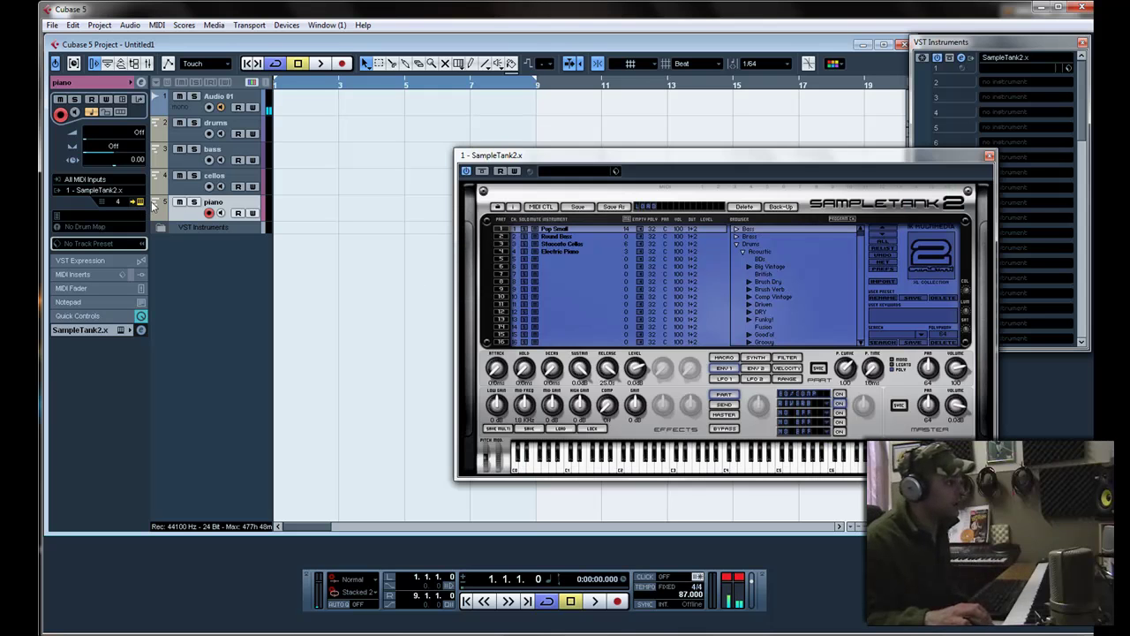
drag(656, 158, 638, 139)
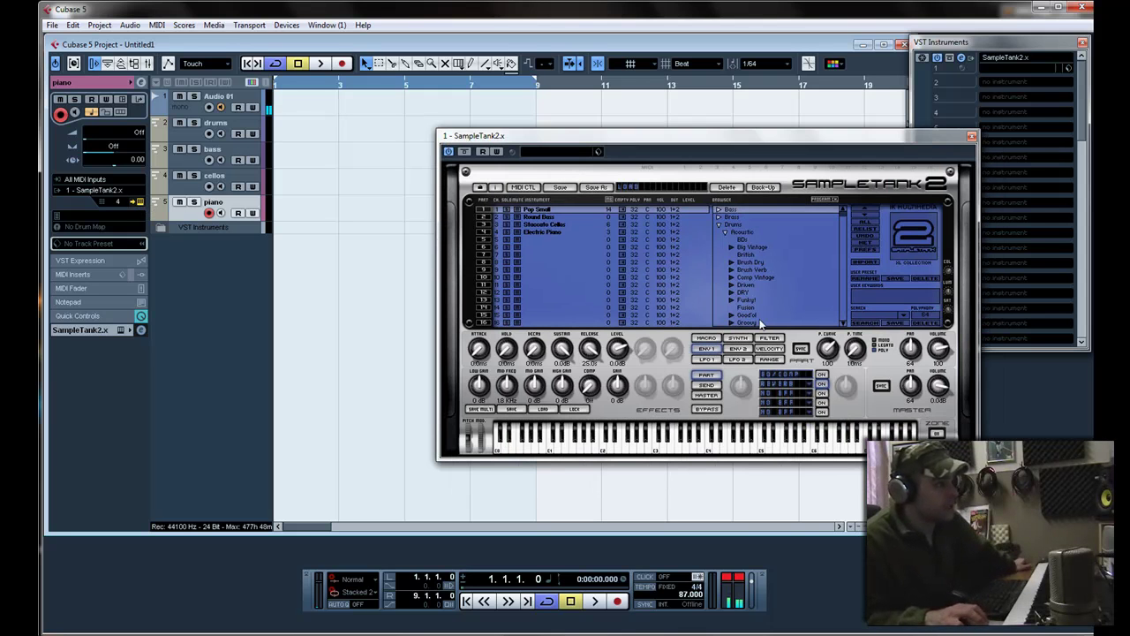
click(538, 232)
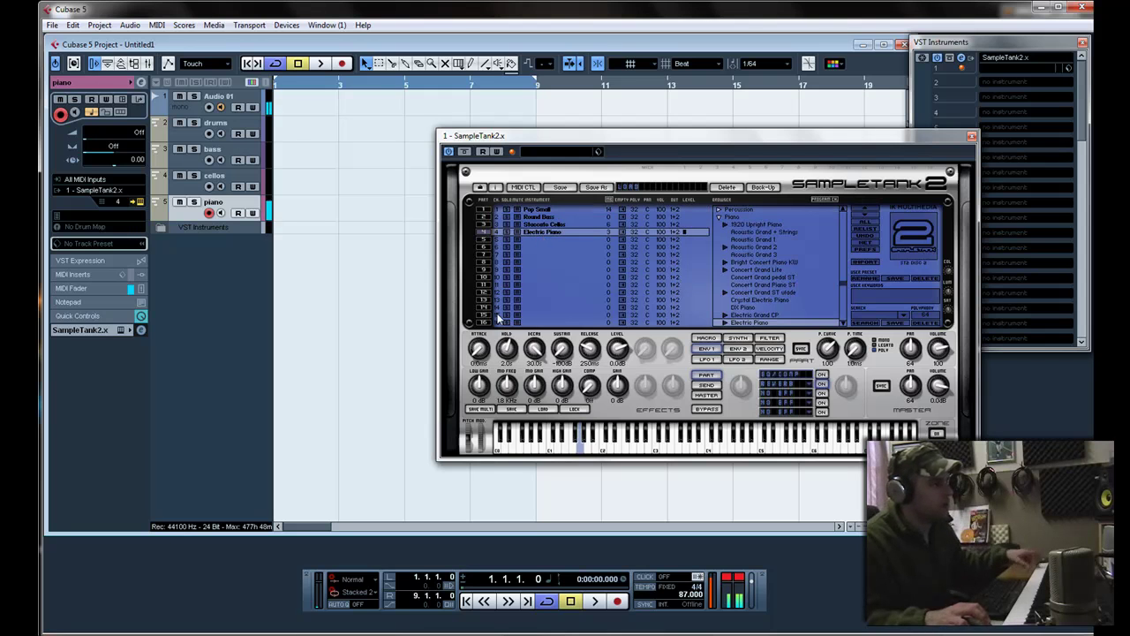
click(789, 385)
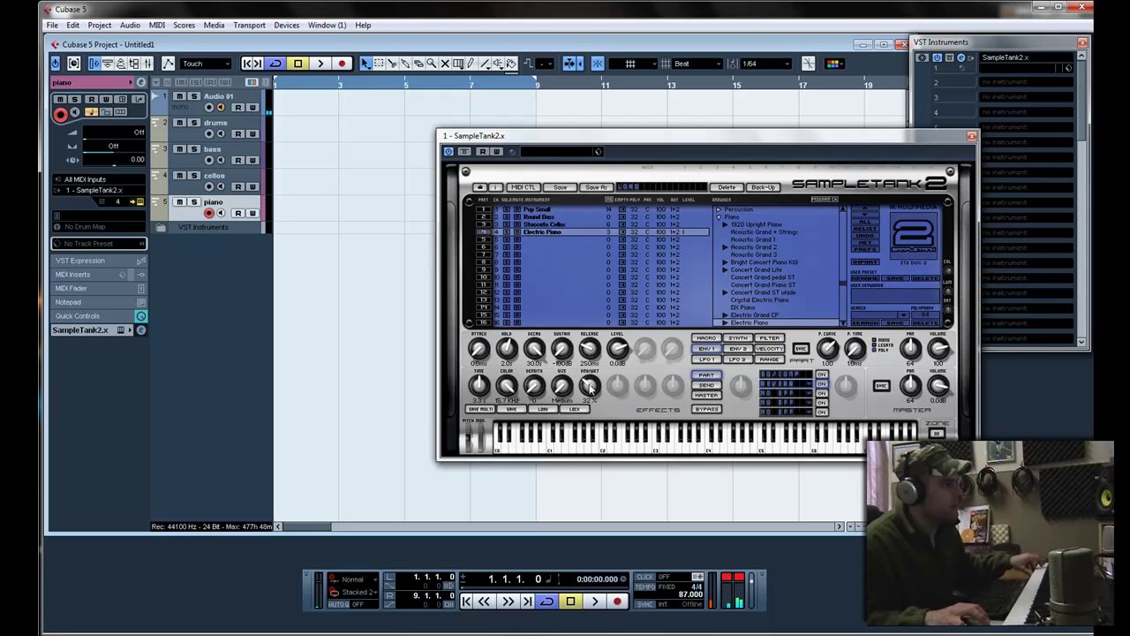
drag(587, 374, 587, 375)
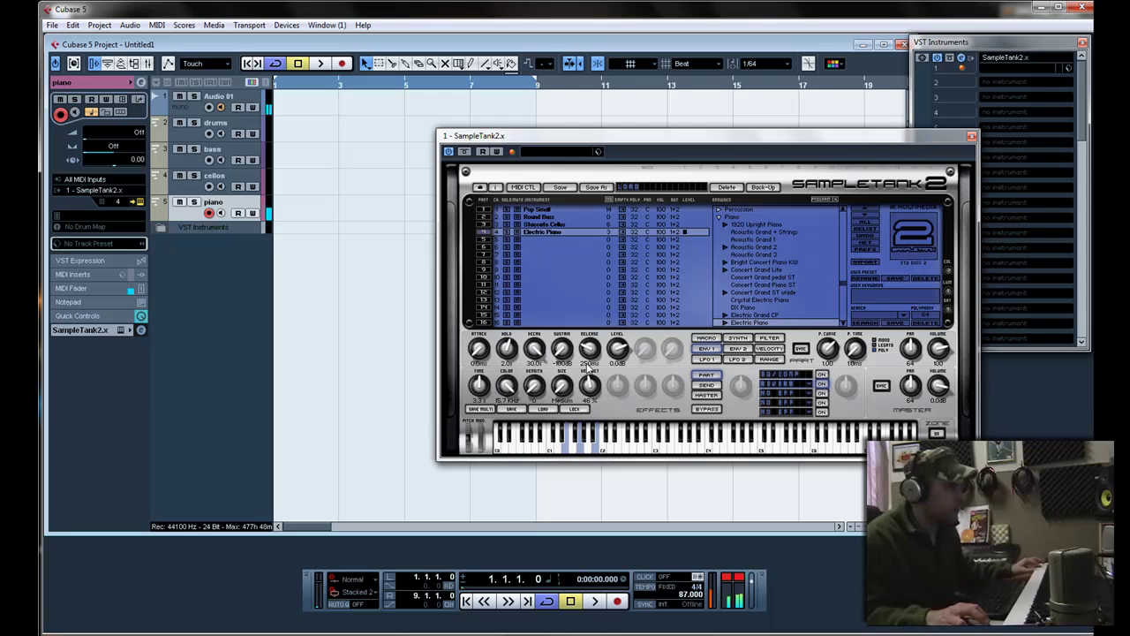
click(970, 138)
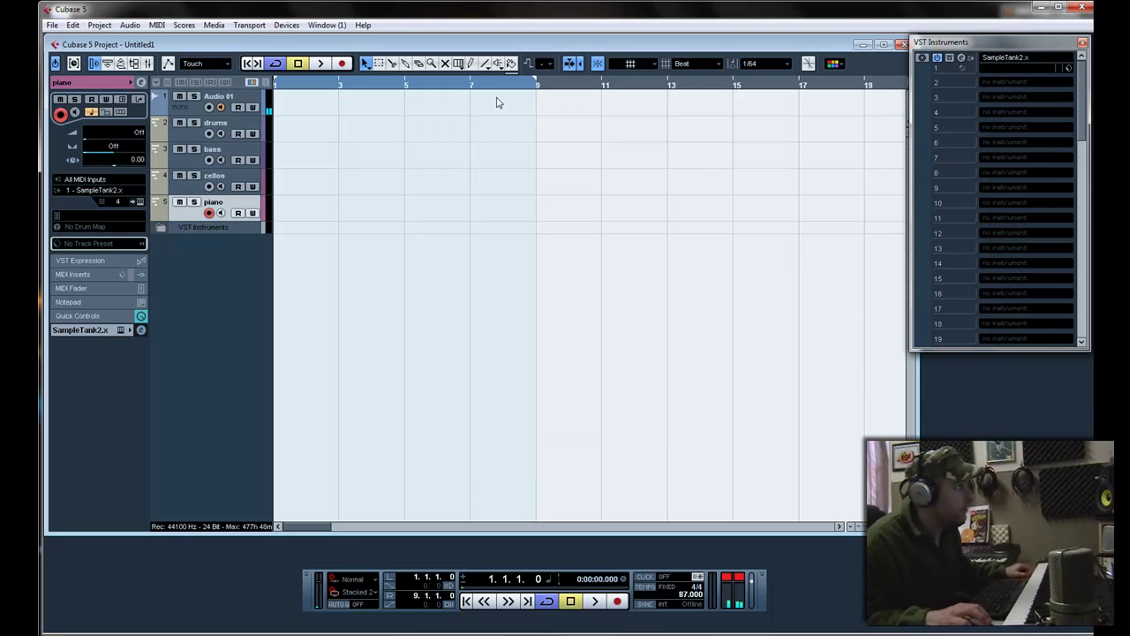